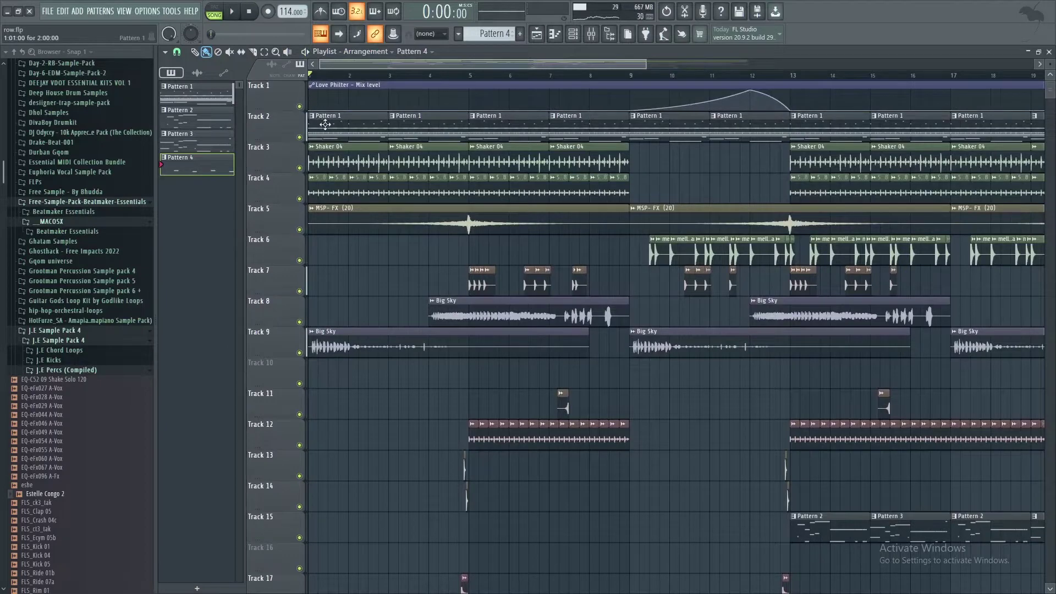
Open Pattern 1 from the playlist, show its channels in the channel rack, and start playback.
{"action": "double_click", "coordinate": [325, 125]}
{"action": "left_click", "coordinate": [575, 35]}
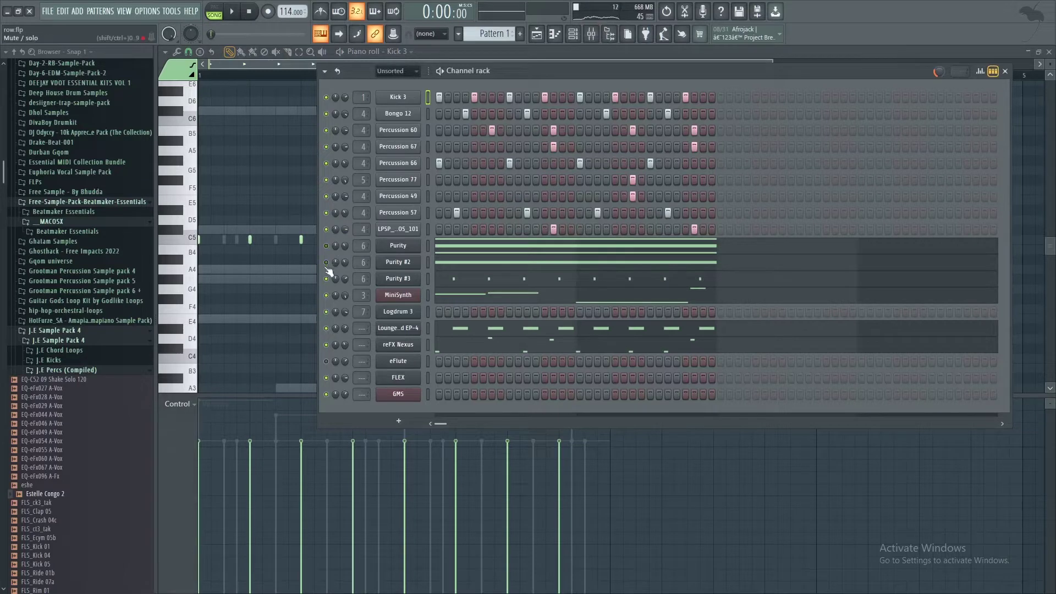
{"action": "left_click", "coordinate": [230, 11]}
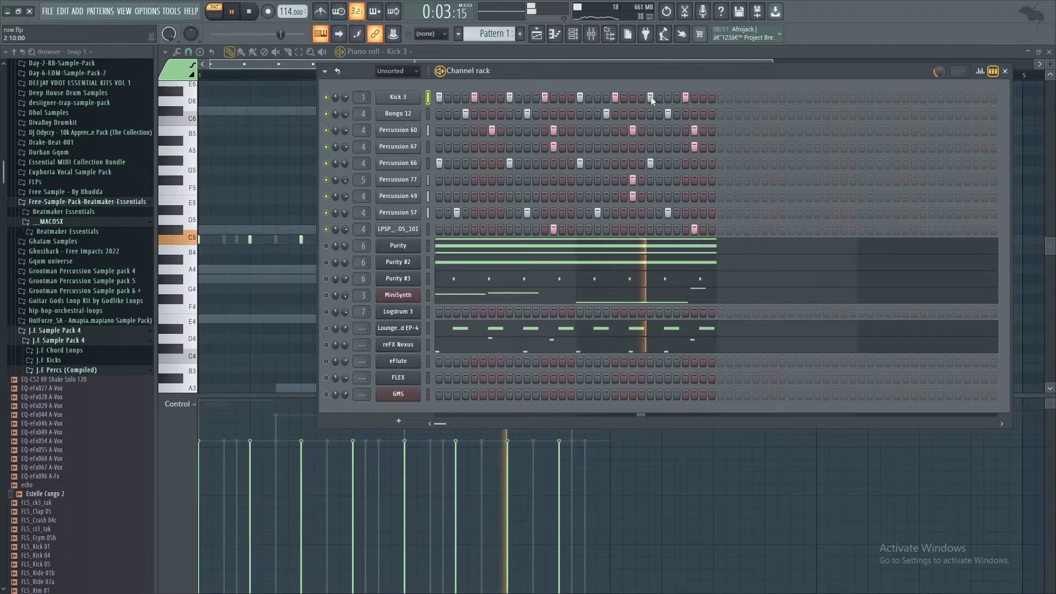
Solo the Kick 3 channel and look at its sampler settings.
{"action": "right_click", "coordinate": [327, 98]}
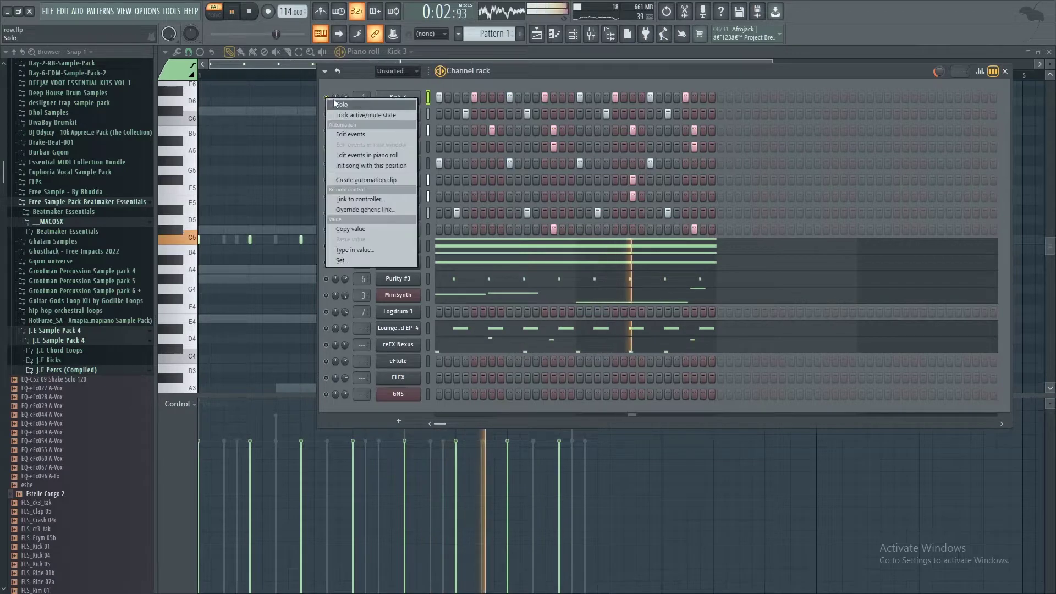
{"action": "left_click", "coordinate": [333, 102]}
{"action": "left_click", "coordinate": [400, 98]}
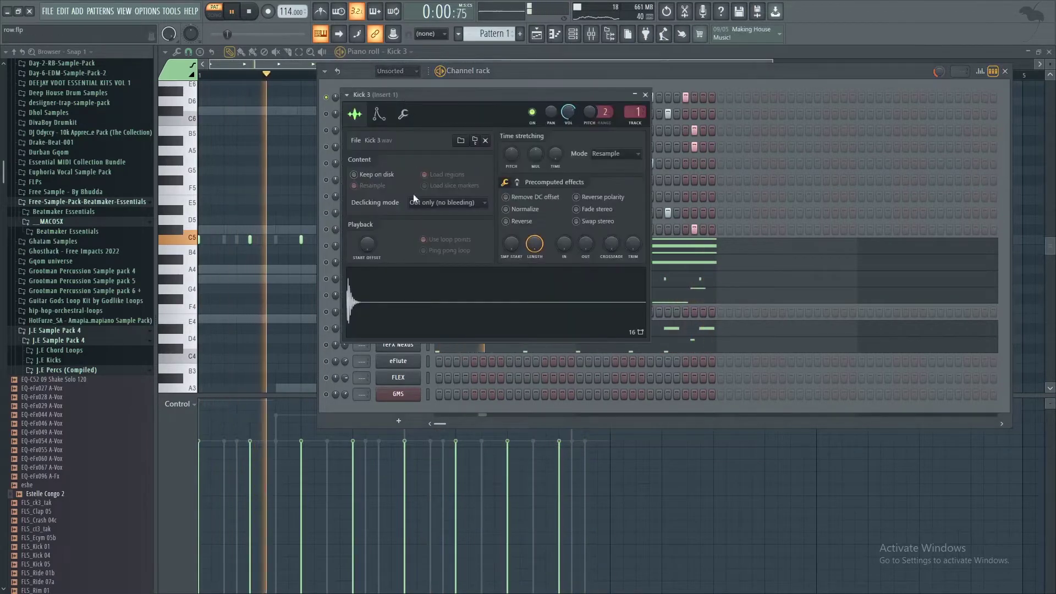
{"action": "left_click", "coordinate": [646, 94]}
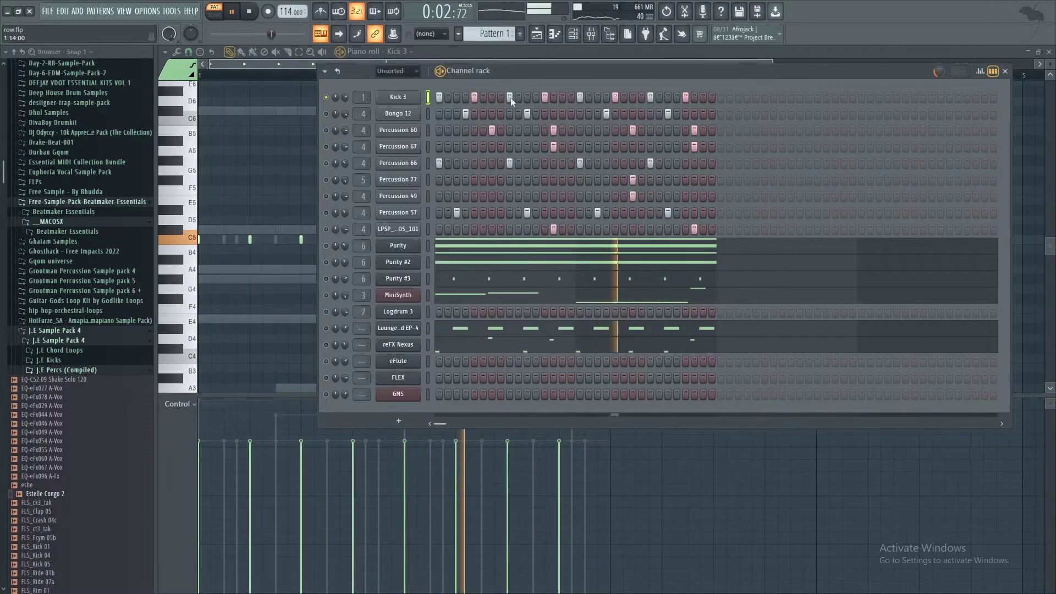
Unmute Bongo 12, Percussion 60, 67, 66, 77, 49 and 57, and the LPSP percussion channel one by one during playback.
{"action": "left_click", "coordinate": [326, 114]}
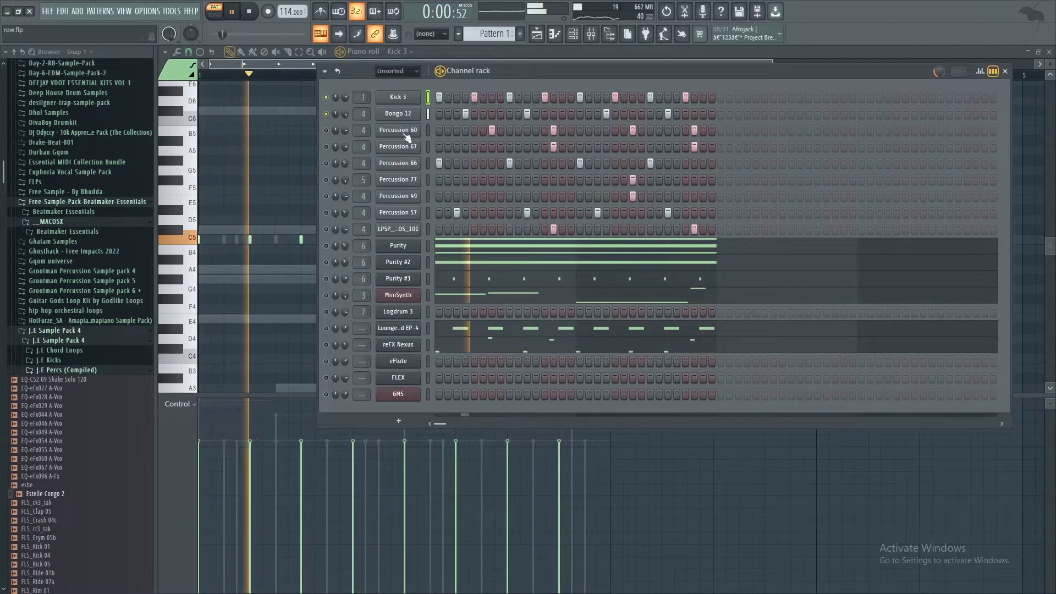
{"action": "left_click", "coordinate": [326, 131]}
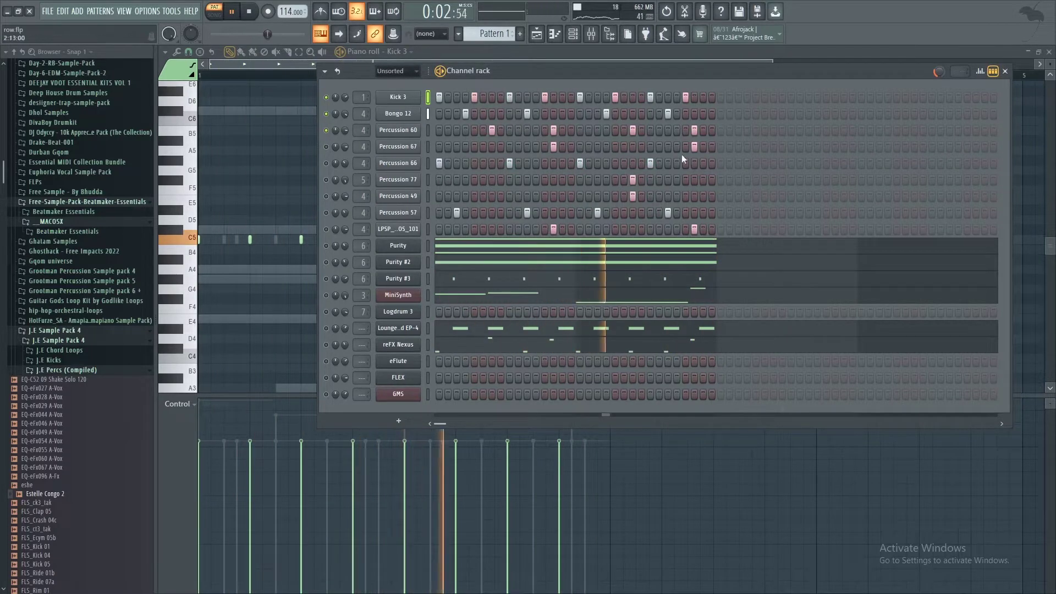
{"action": "left_click", "coordinate": [326, 147]}
{"action": "left_click", "coordinate": [327, 163]}
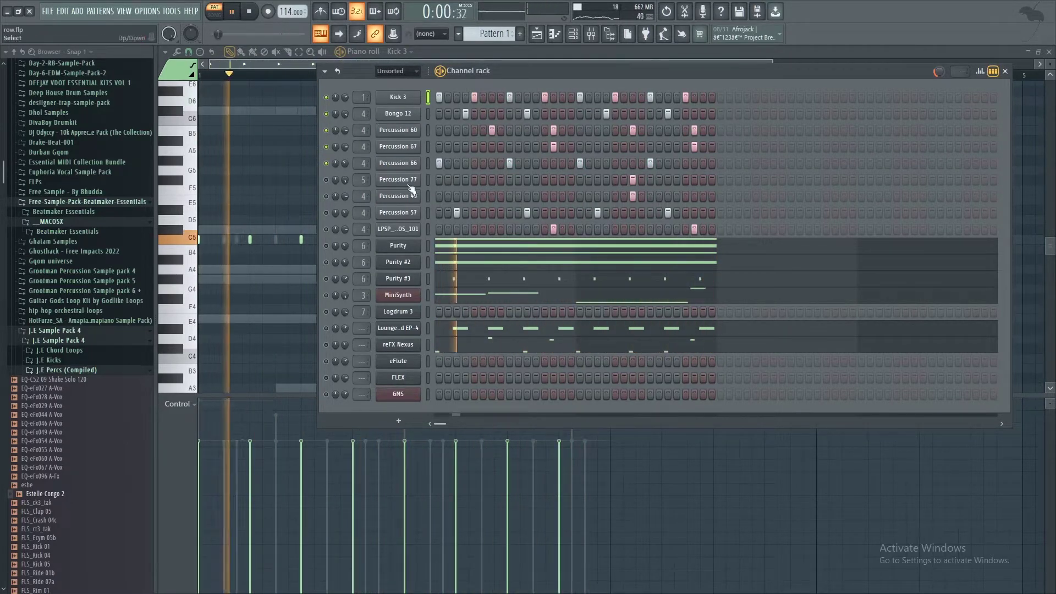
{"action": "left_click", "coordinate": [327, 180]}
{"action": "left_click", "coordinate": [326, 197]}
{"action": "left_click", "coordinate": [327, 213]}
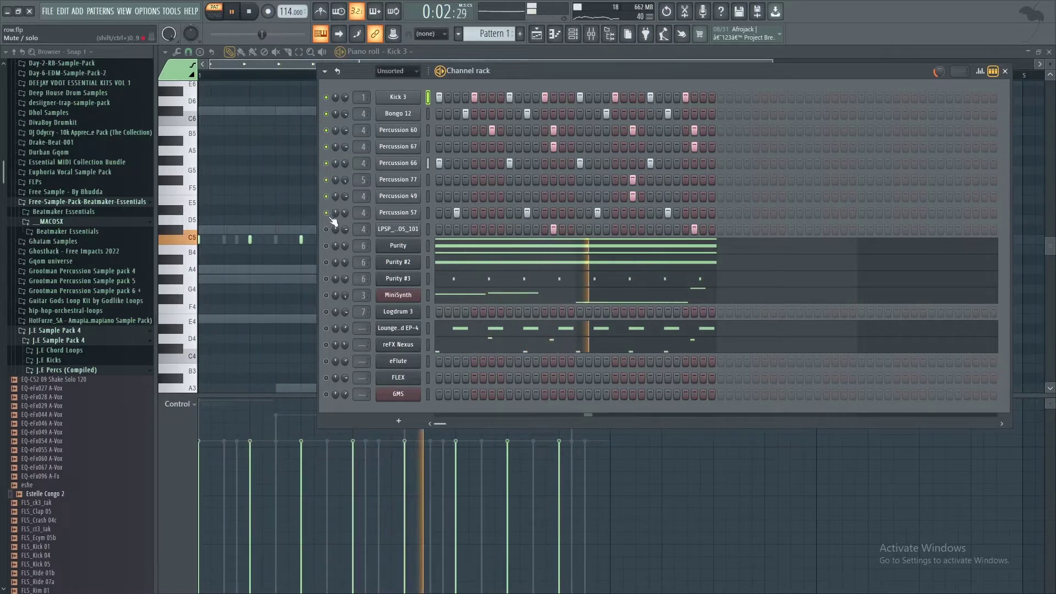
{"action": "left_click", "coordinate": [327, 230]}
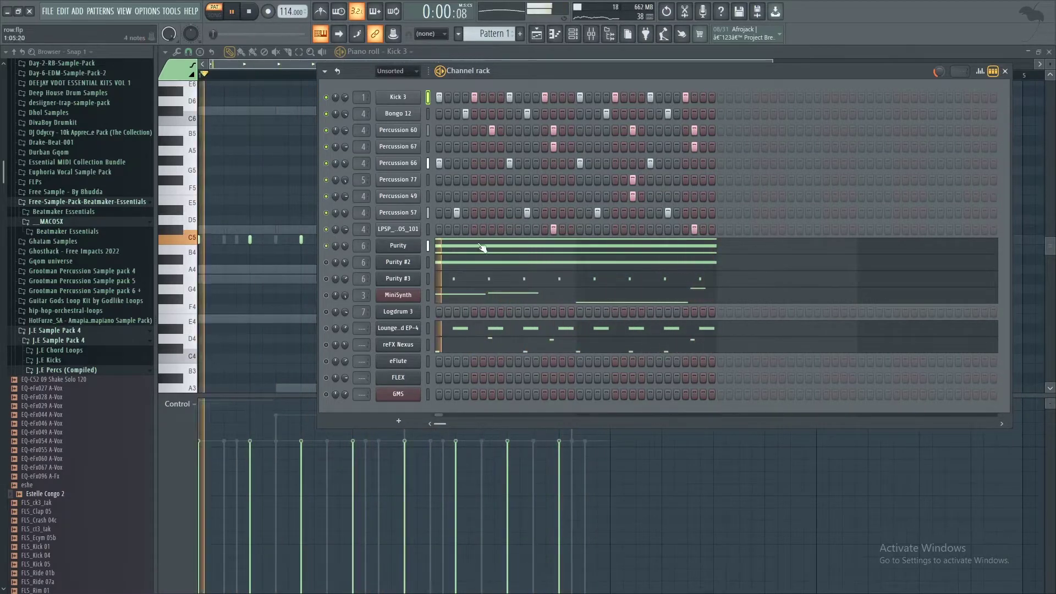
Unmute Purity #2 and examine the notes of Purity, Purity #2 and Purity #3 in the piano roll.
{"action": "left_click", "coordinate": [327, 262]}
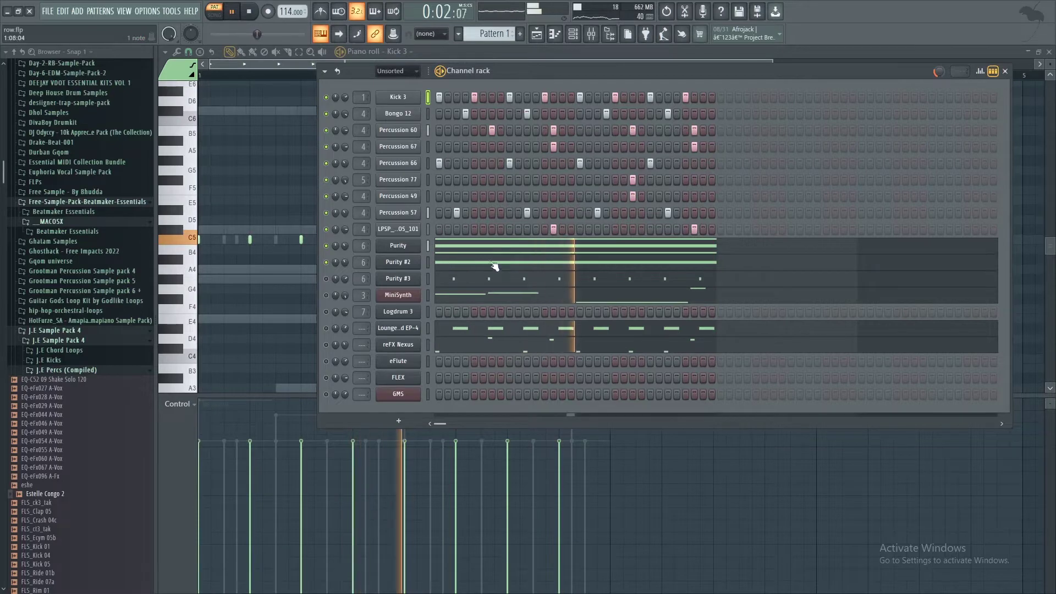
{"action": "left_click", "coordinate": [447, 246]}
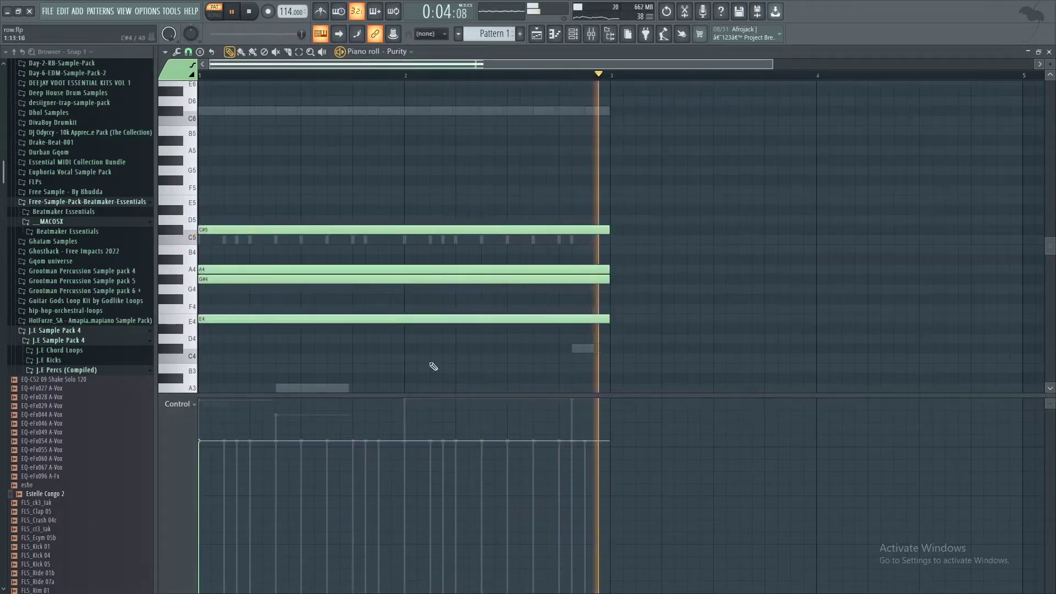
{"action": "left_click", "coordinate": [1050, 52]}
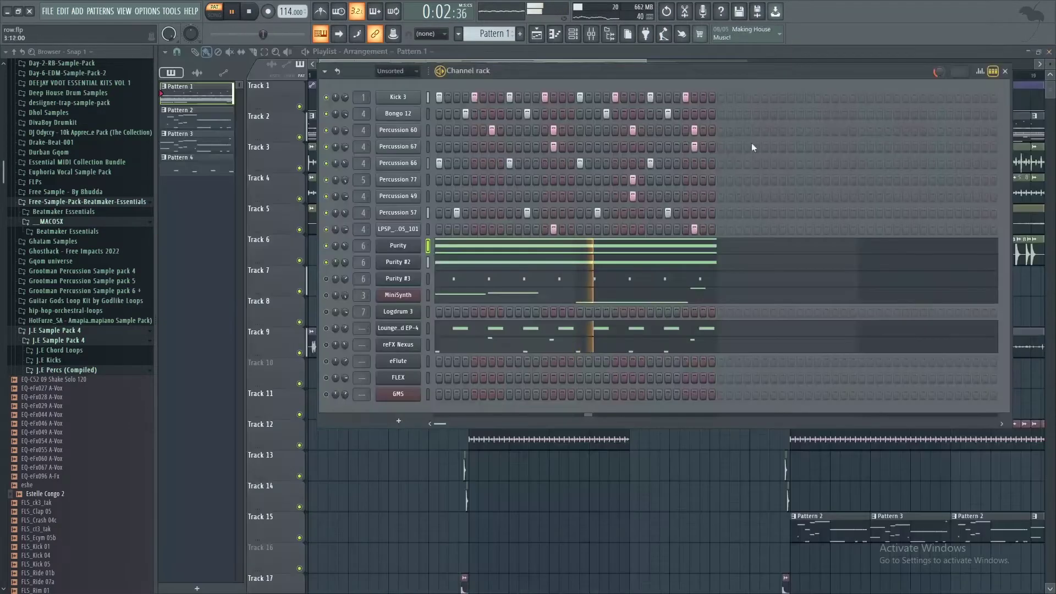
{"action": "left_click", "coordinate": [451, 268]}
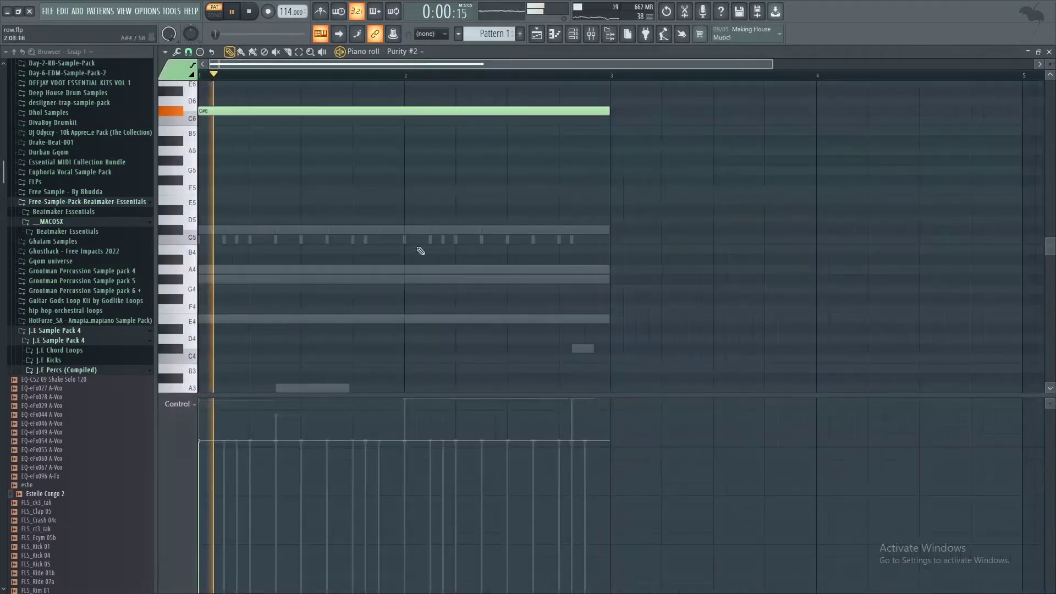
{"action": "left_click", "coordinate": [1050, 52]}
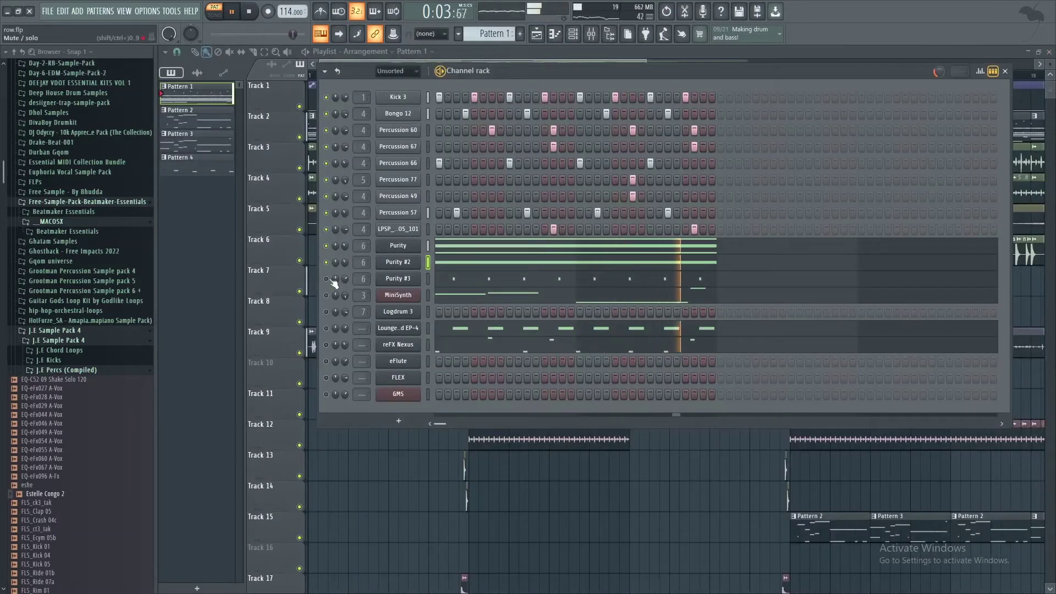
{"action": "left_click", "coordinate": [490, 284]}
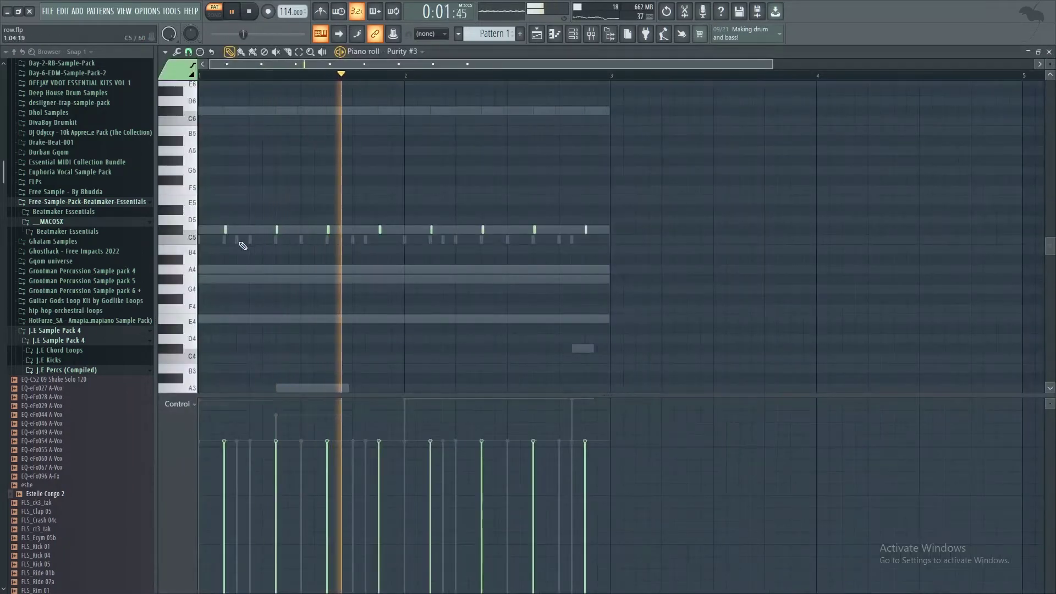
{"action": "left_click", "coordinate": [1049, 52]}
Unmute MiniSynth and examine its notes down to the lower octaves in the piano roll.
{"action": "left_click", "coordinate": [326, 296]}
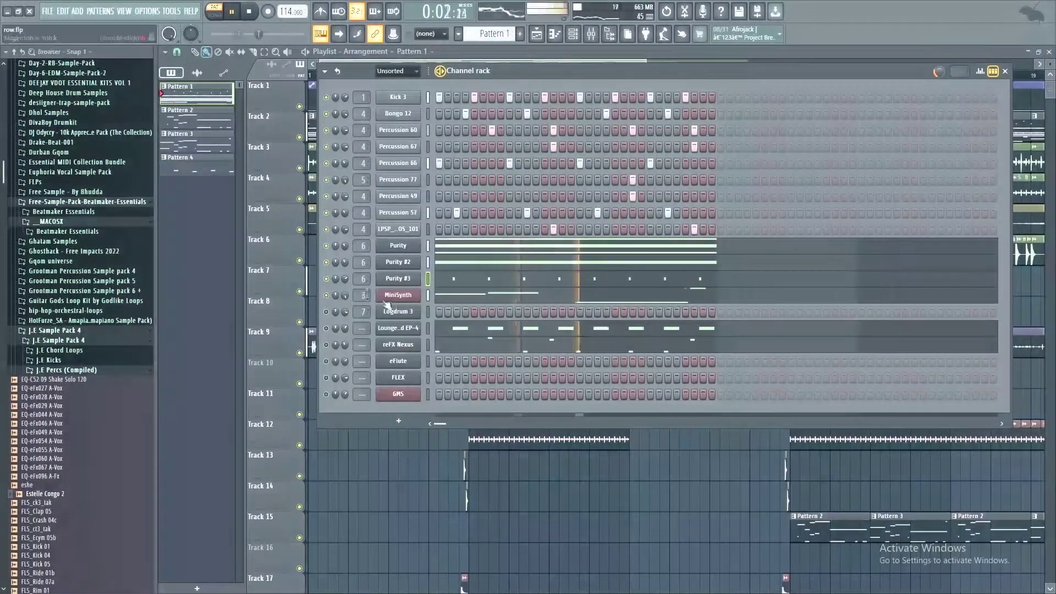
{"action": "left_click", "coordinate": [448, 301]}
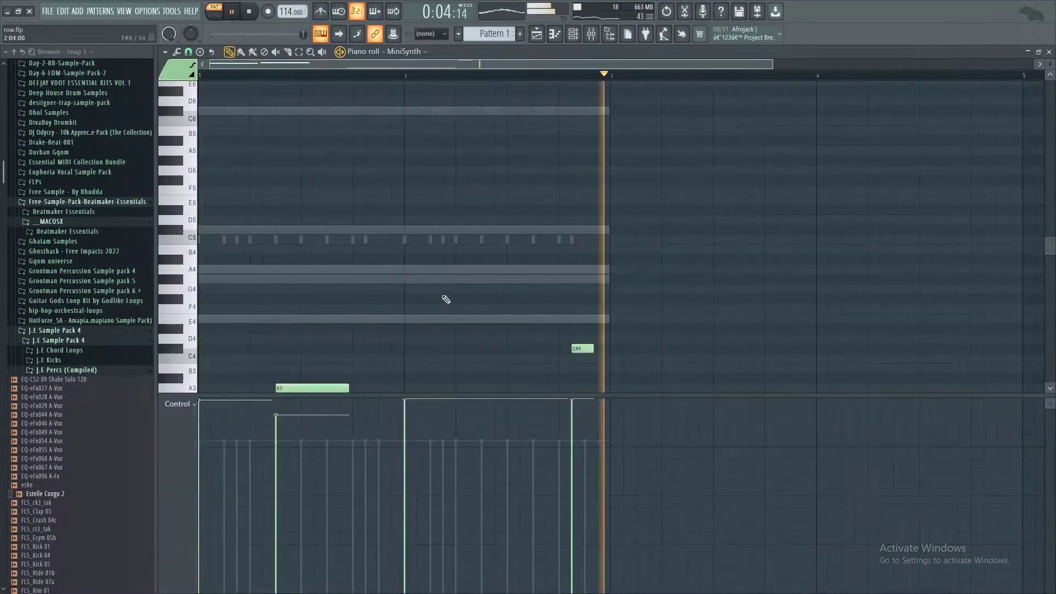
{"action": "scroll", "coordinate": [417, 259], "scroll_direction": "down", "scroll_amount": 2}
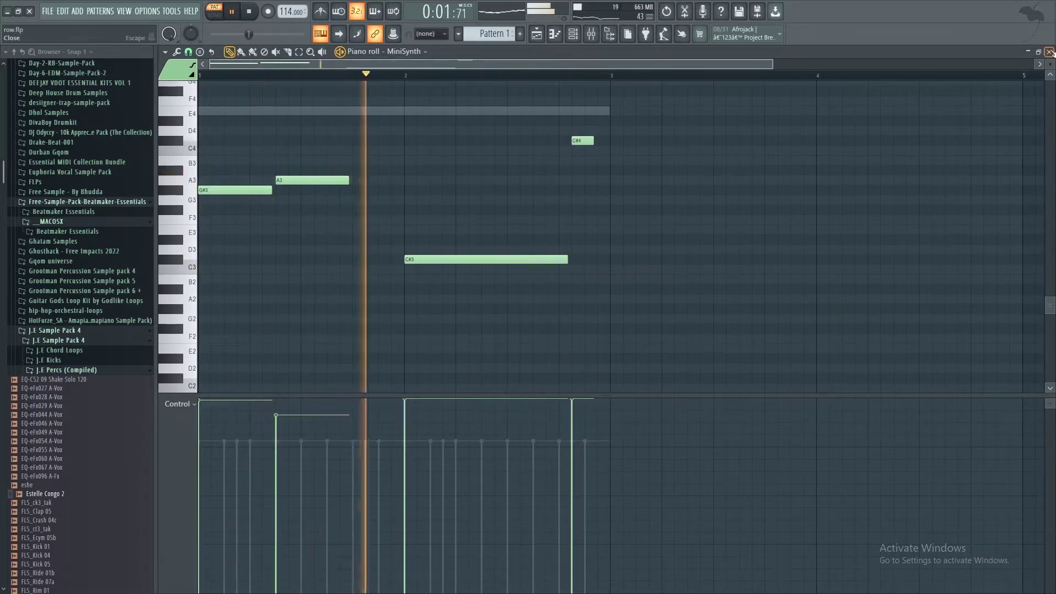
{"action": "key", "text": "Escape"}
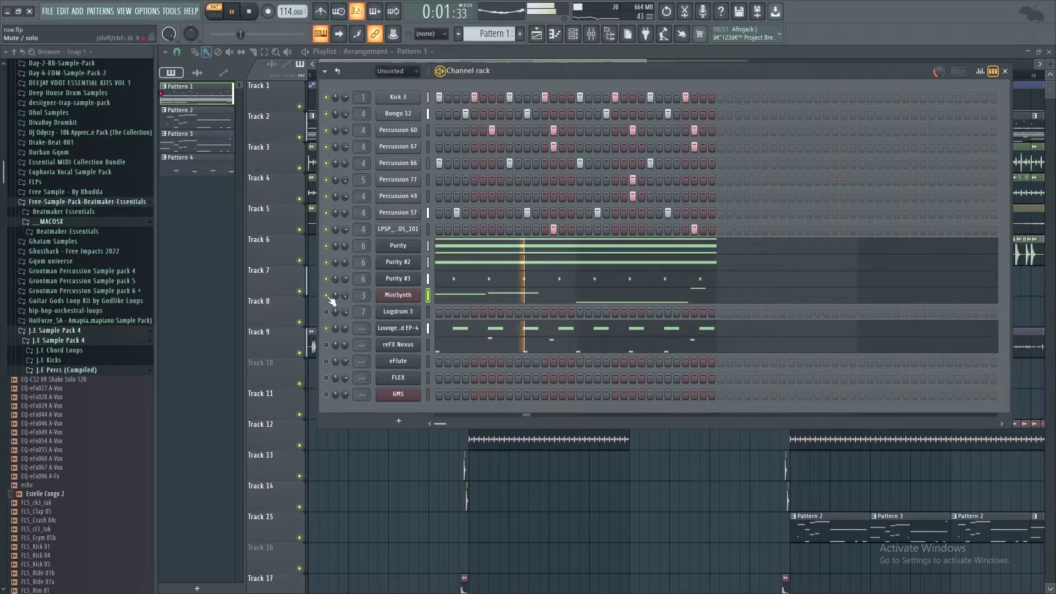
Solo the Lounge Lizard EP-4 channel and examine its piano roll notes and its plugin's bank and program.
{"action": "right_click", "coordinate": [326, 330]}
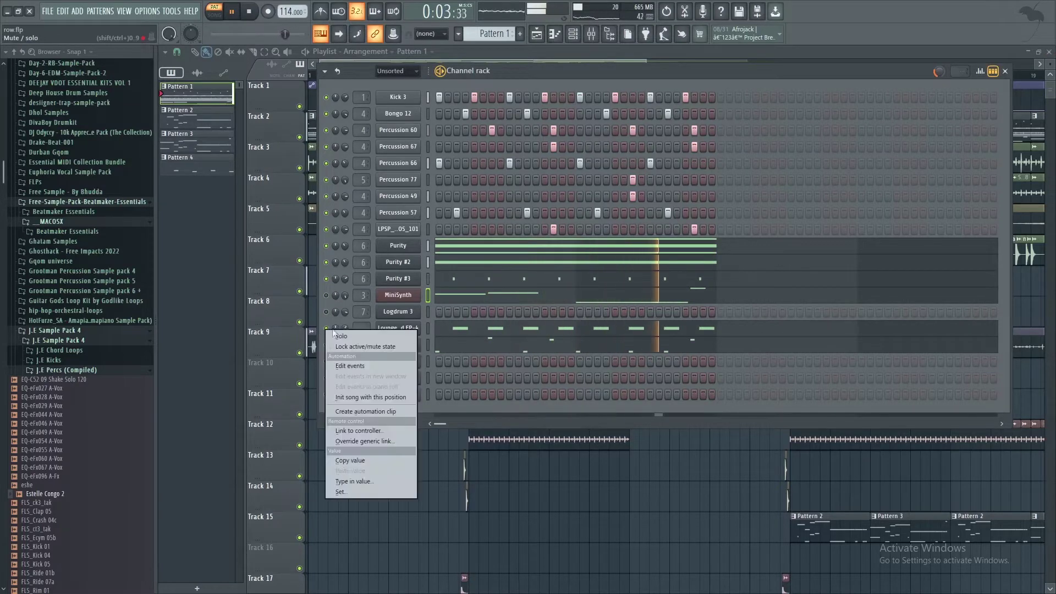
{"action": "left_click", "coordinate": [340, 335]}
{"action": "left_click", "coordinate": [458, 336]}
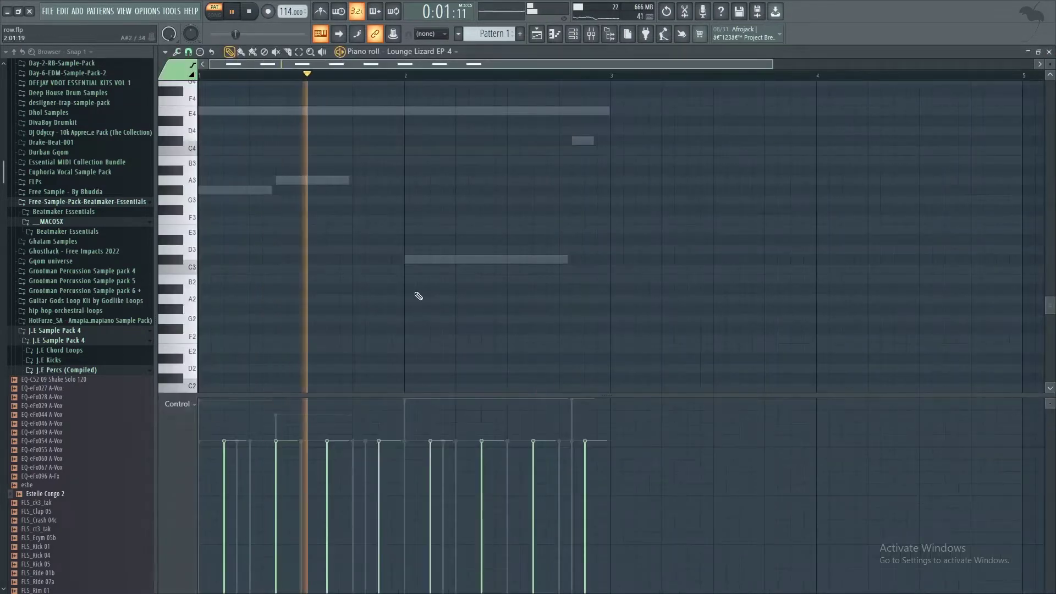
{"action": "scroll", "coordinate": [415, 275], "scroll_direction": "up", "scroll_amount": 9}
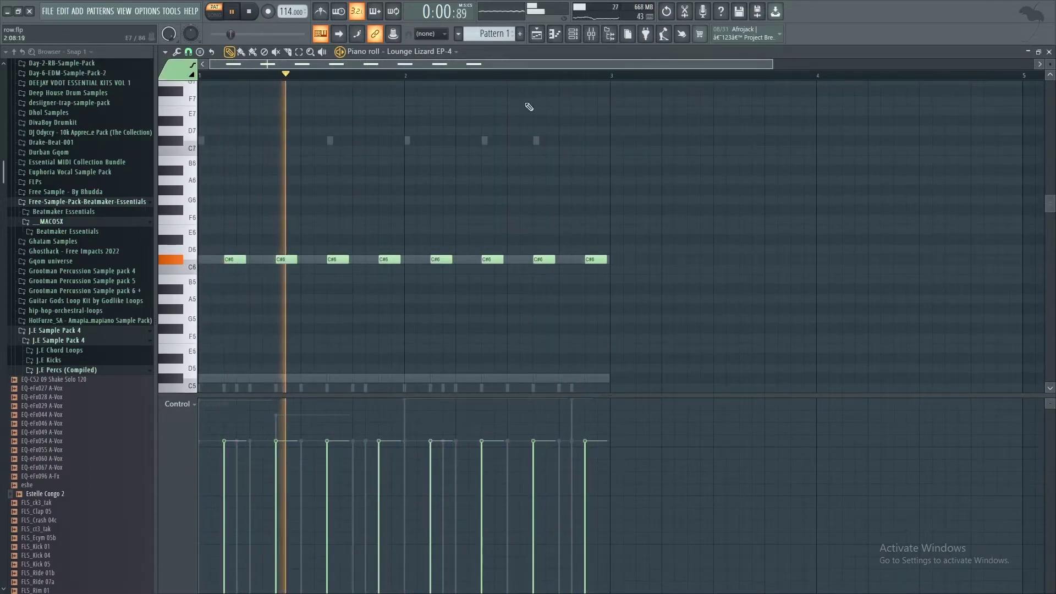
{"action": "left_click", "coordinate": [573, 35]}
{"action": "left_click_drag", "start_coordinate": [663, 226], "coordinate": [667, 140]}
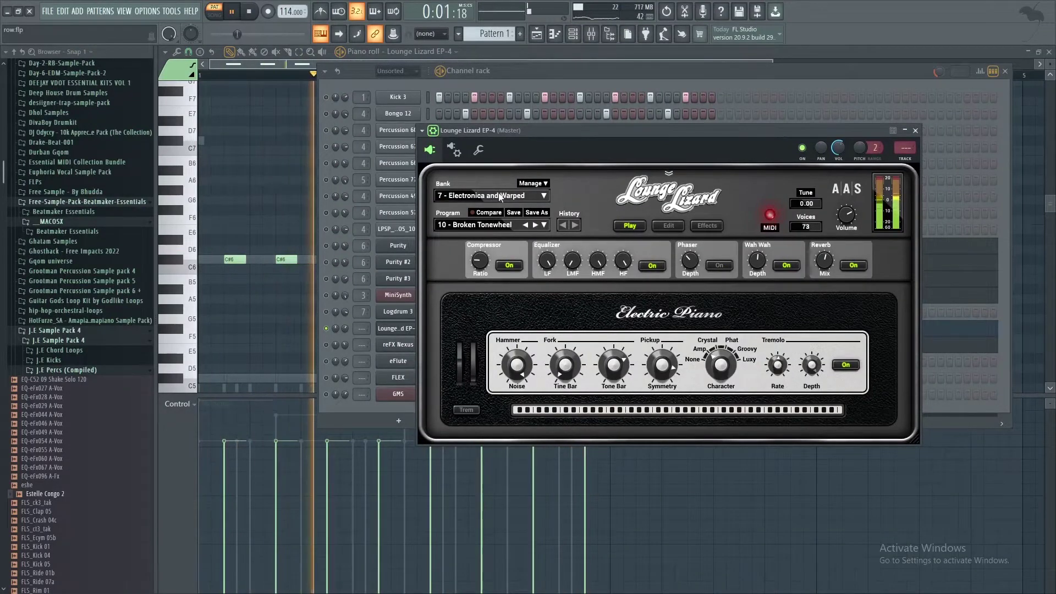
{"action": "left_click", "coordinate": [916, 130]}
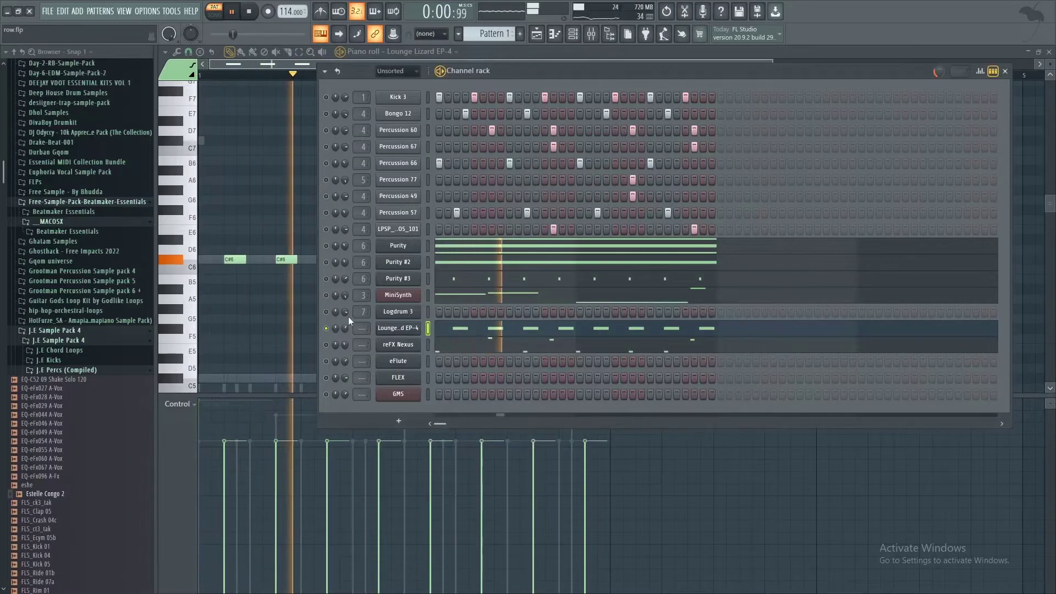
Unmute reFX Nexus, mute Lounge Lizard EP-4, and look at the preset loaded in the Nexus plugin.
{"action": "left_click", "coordinate": [326, 345]}
{"action": "left_click", "coordinate": [326, 329]}
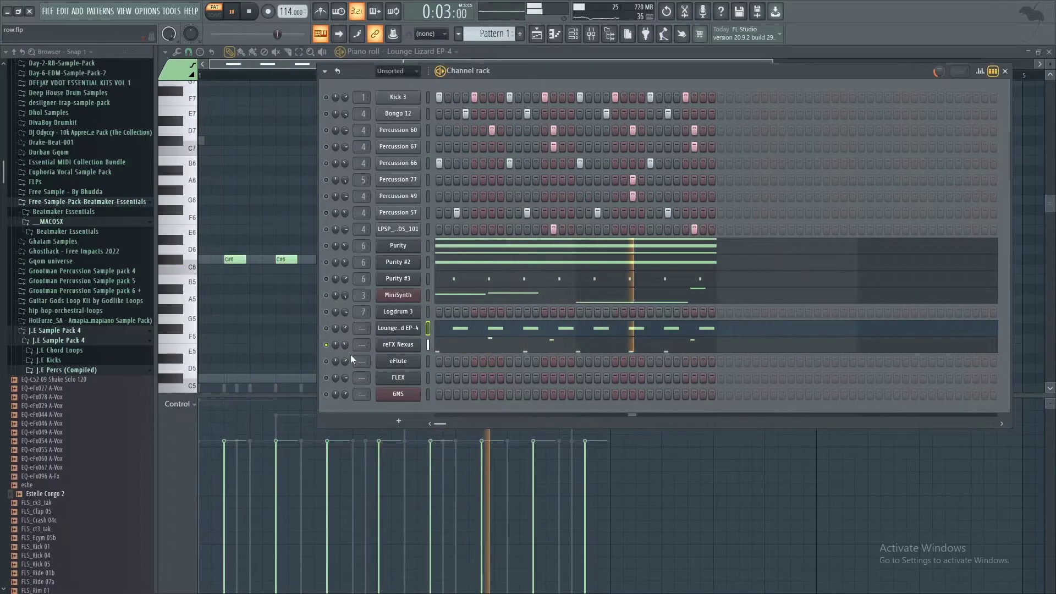
{"action": "left_click", "coordinate": [394, 345]}
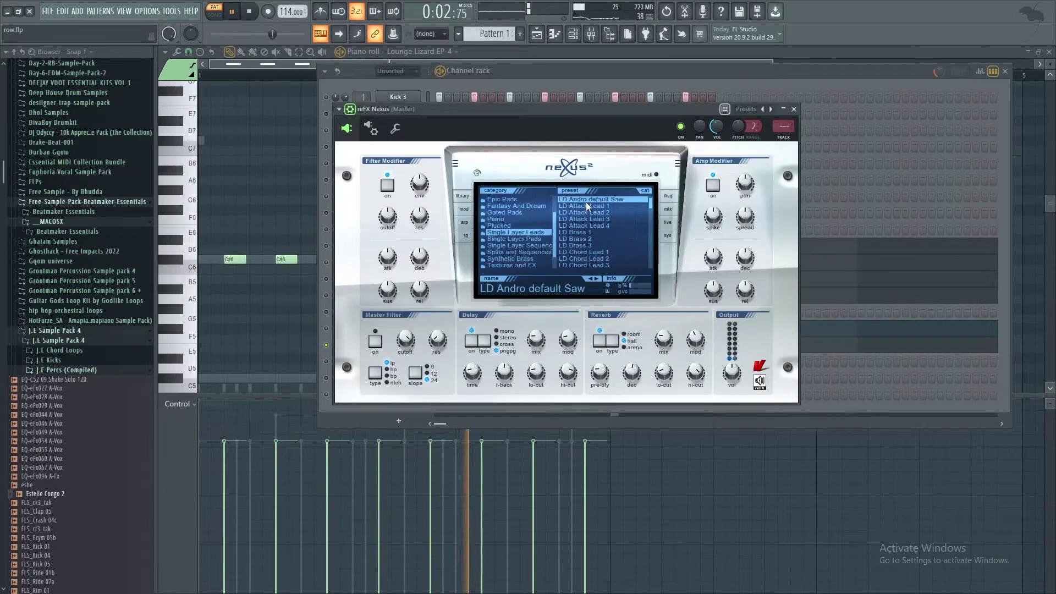
{"action": "left_click", "coordinate": [794, 109]}
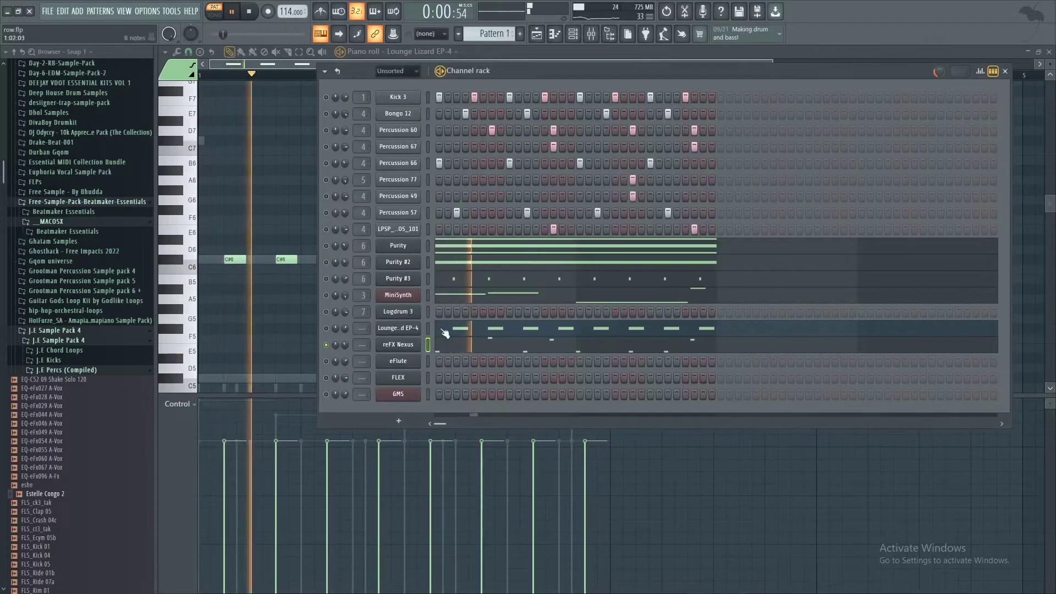
Mute reFX Nexus and audition the eFlute, FLEX and GMS channels one at a time.
{"action": "left_click", "coordinate": [327, 362]}
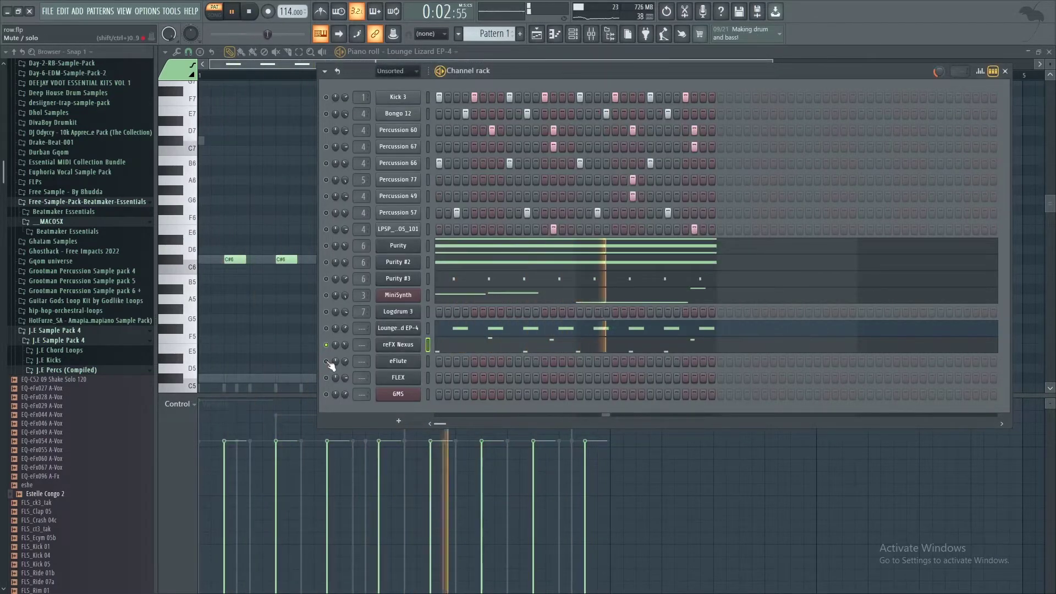
{"action": "left_click", "coordinate": [329, 346]}
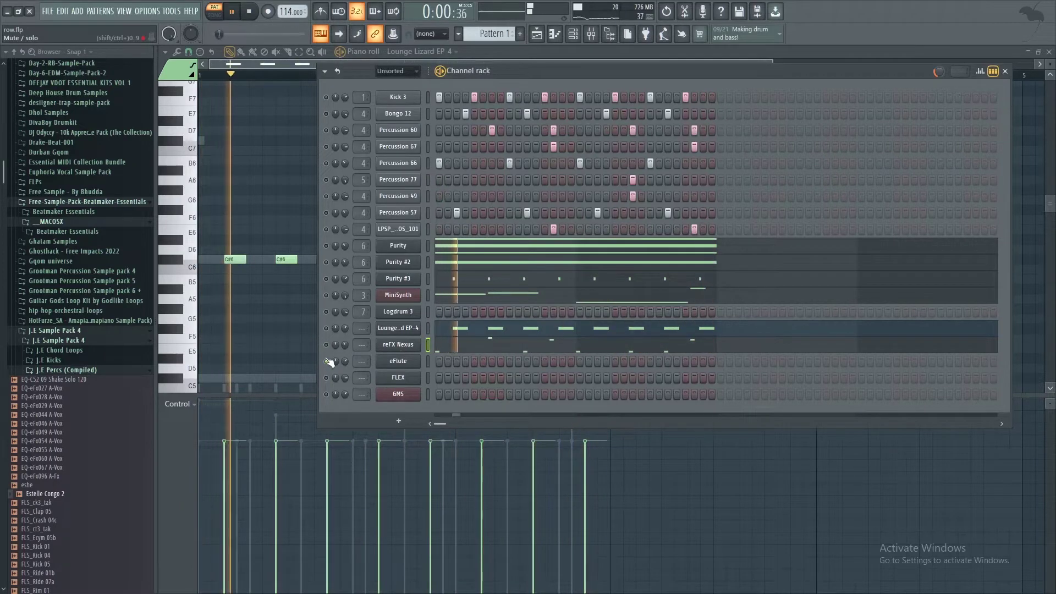
{"action": "left_click", "coordinate": [329, 362]}
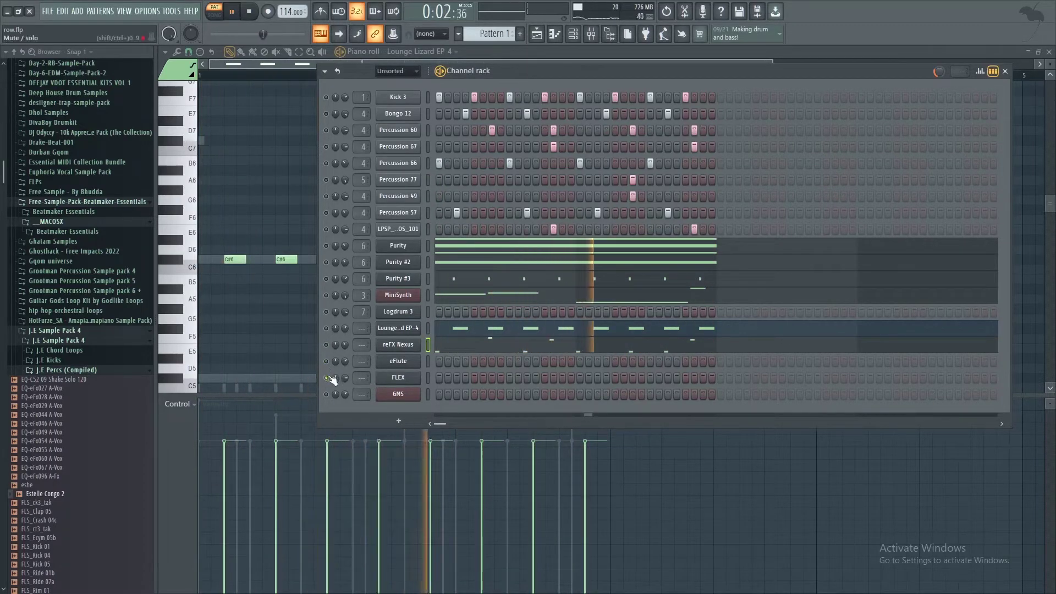
{"action": "left_click", "coordinate": [327, 394]}
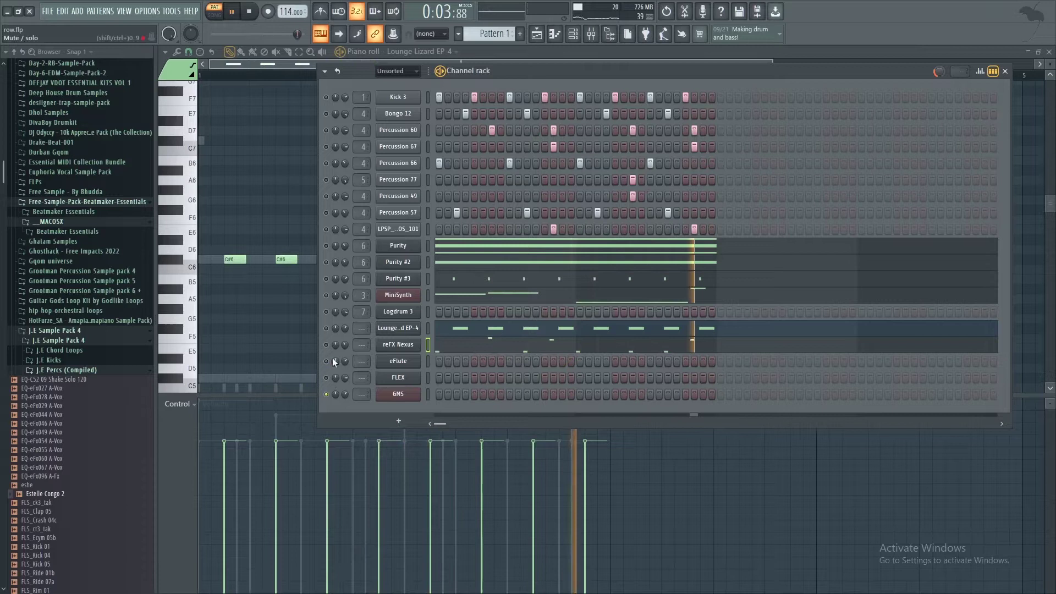
{"action": "left_click", "coordinate": [326, 394]}
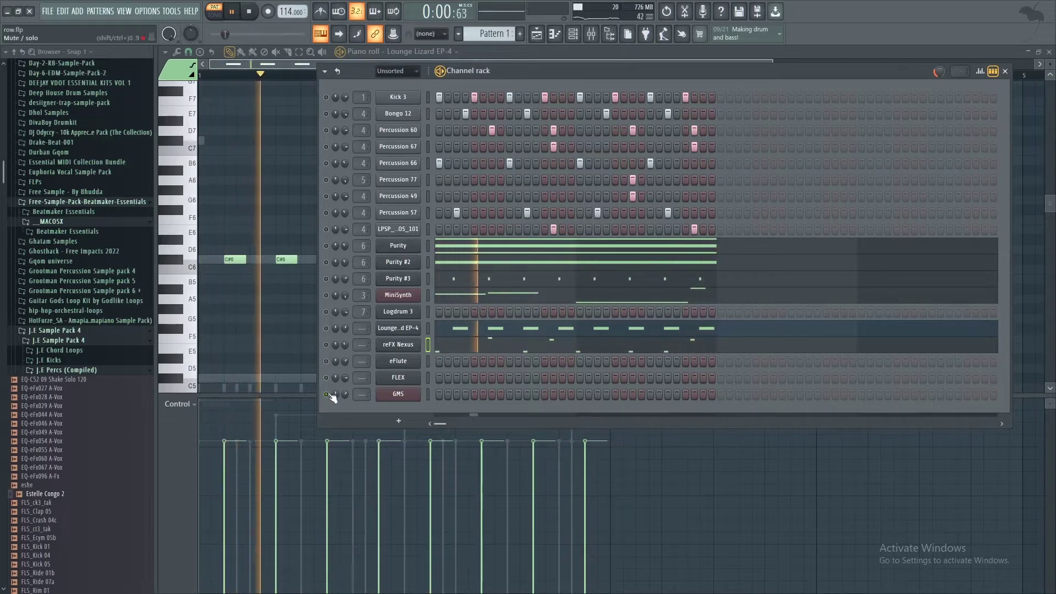
Reactivate all channels of Pattern 1 and switch the channel rack to Pattern 2.
{"action": "right_click", "coordinate": [331, 100]}
{"action": "left_click", "coordinate": [332, 103]}
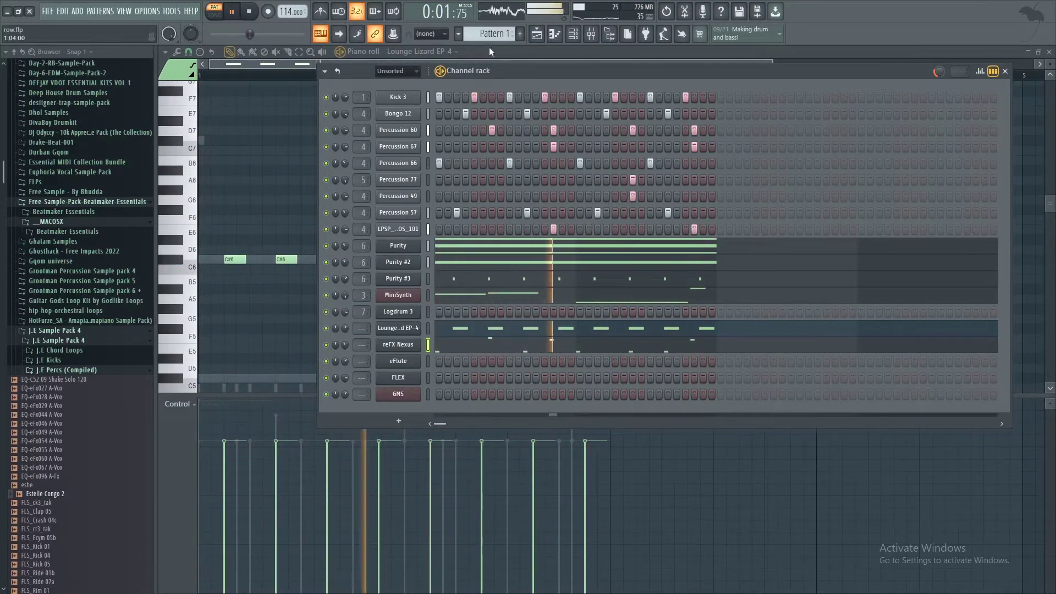
{"action": "scroll", "coordinate": [489, 37], "scroll_direction": "down", "scroll_amount": 1}
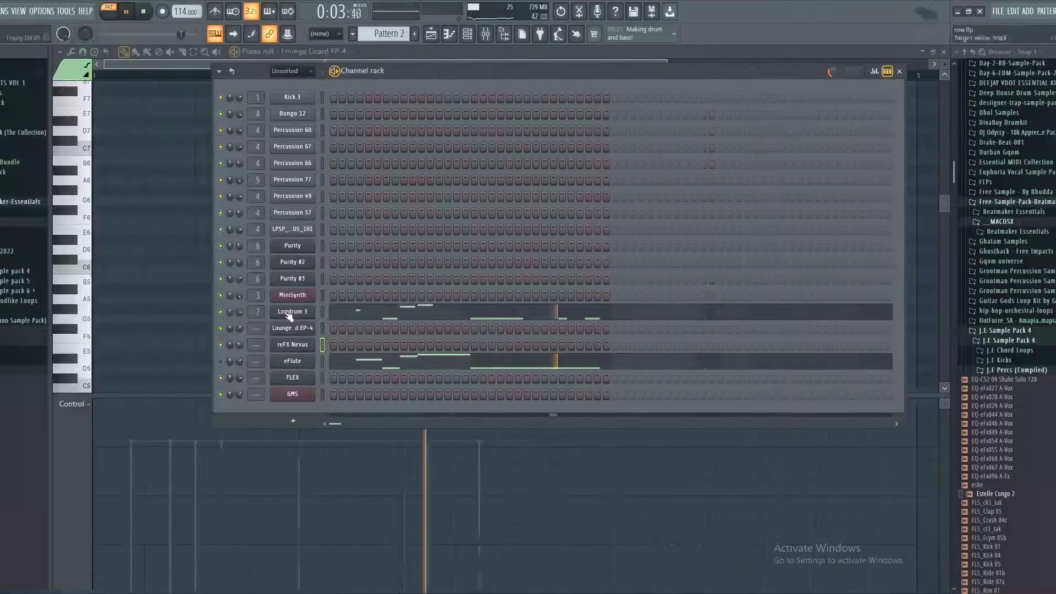
Check the Logdrum 3 plugin, and swap that channel for eFlute in playback at about 35% channel volume.
{"action": "left_click", "coordinate": [398, 312]}
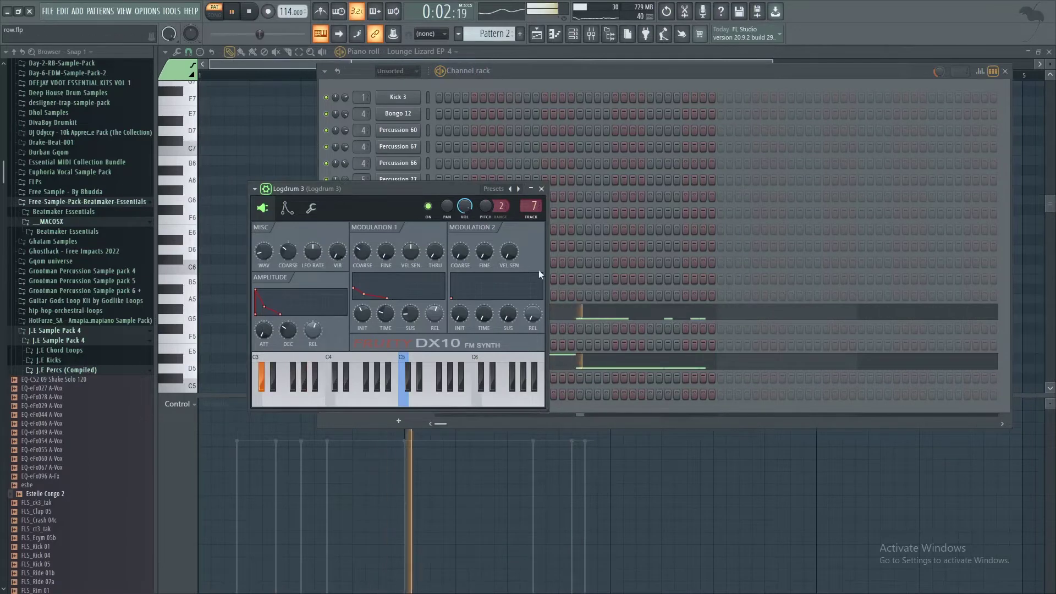
{"action": "left_click", "coordinate": [540, 189]}
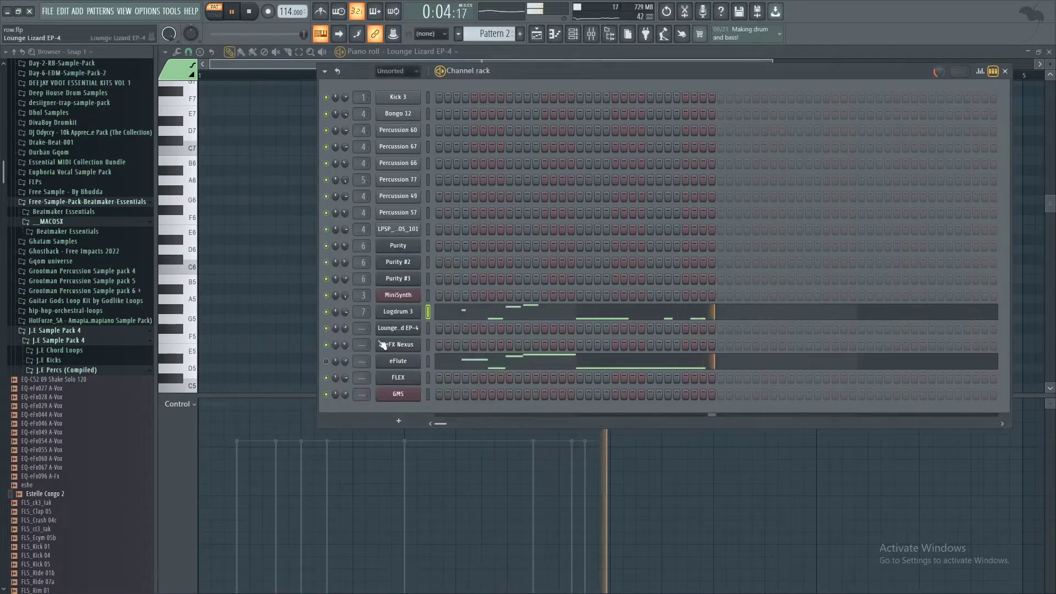
{"action": "left_click", "coordinate": [327, 361]}
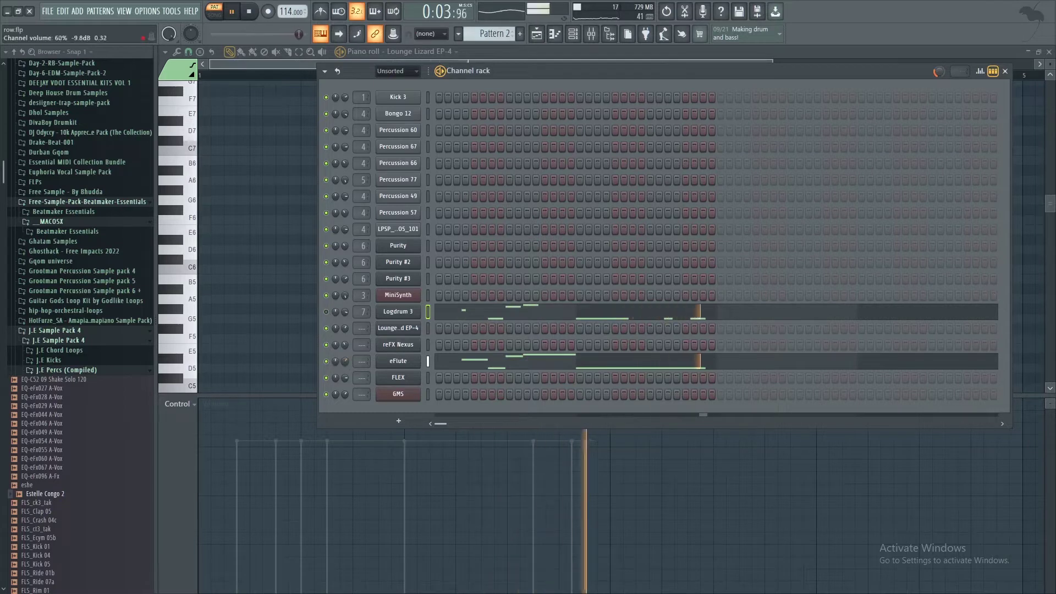
{"action": "mouse_move", "coordinate": [345, 361]}
{"action": "left_mouse_down"}
{"action": "mouse_move", "coordinate": [345, 386]}
{"action": "mouse_move", "coordinate": [345, 363]}
{"action": "left_mouse_up"}
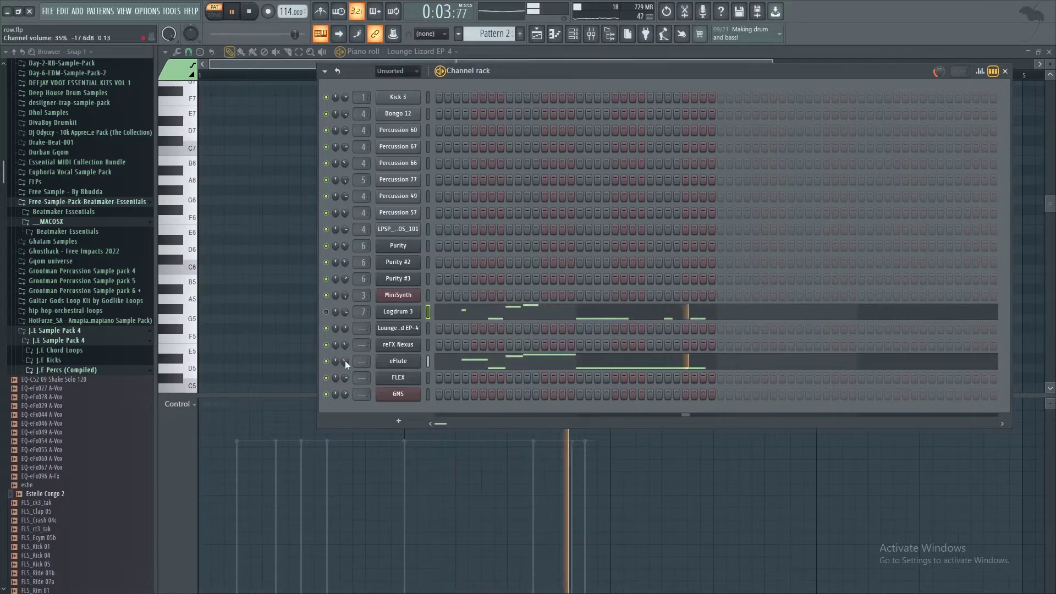
Examine the eFlute notes of Pattern 2 in the piano roll and return to the channel rack.
{"action": "left_click", "coordinate": [451, 363]}
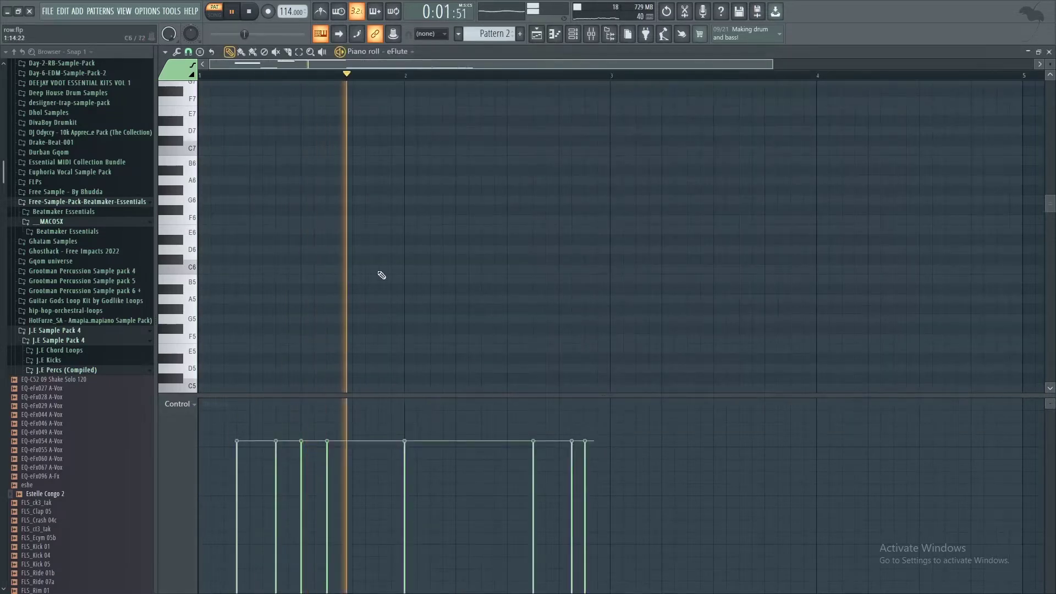
{"action": "scroll", "coordinate": [382, 275], "scroll_direction": "down", "scroll_amount": 10}
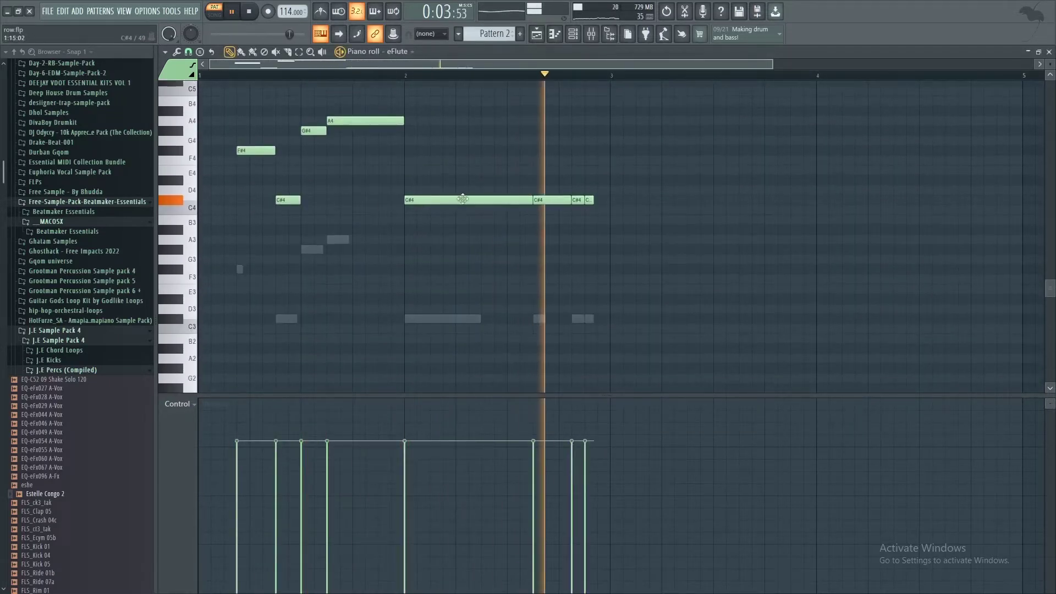
{"action": "left_click", "coordinate": [573, 33]}
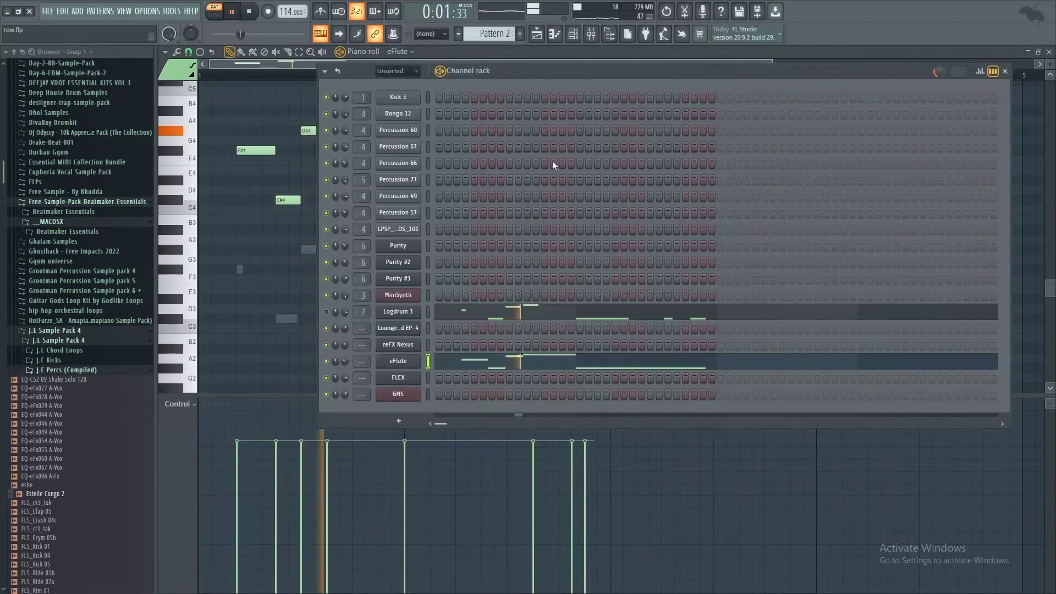
Switch to Pattern 3 and examine its eFlute notes in the piano roll.
{"action": "scroll", "coordinate": [498, 29], "scroll_direction": "down", "scroll_amount": 1}
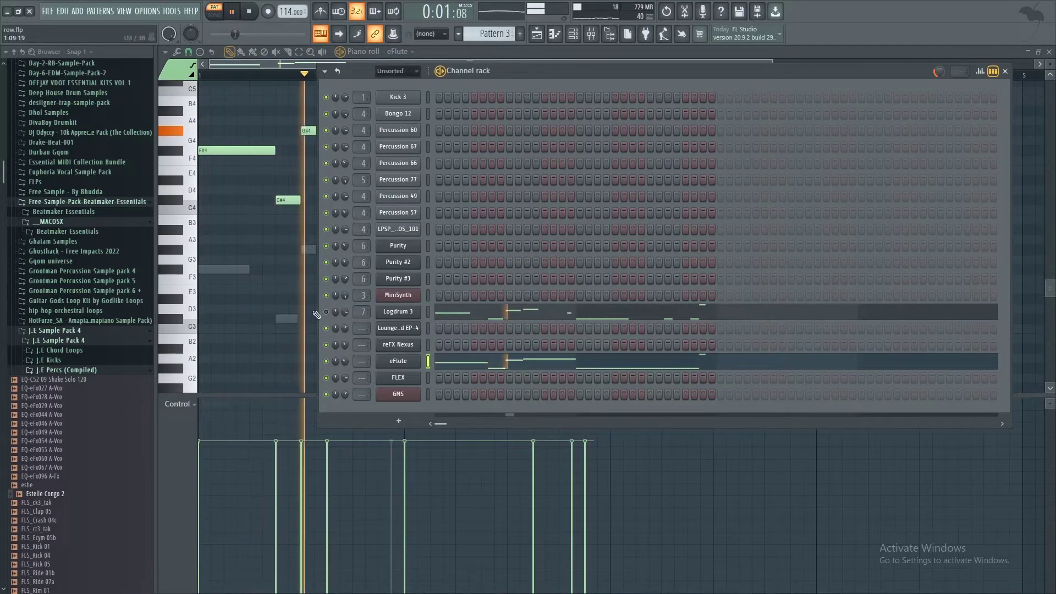
{"action": "key", "text": "F5"}
{"action": "left_click", "coordinate": [559, 362]}
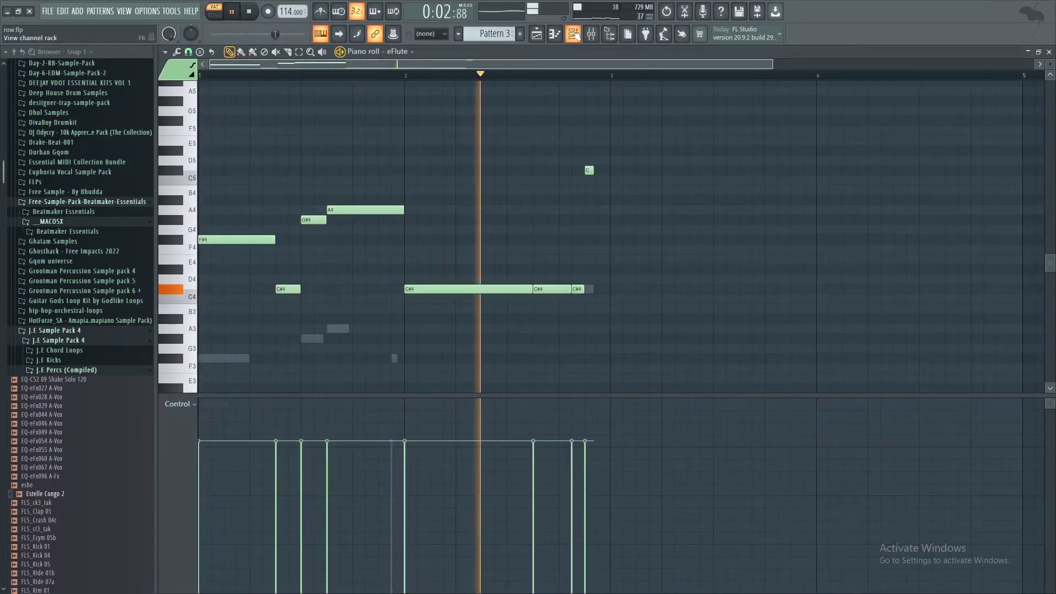
Examine the Logdrum 3 notes of Pattern 3 and adjust the Logdrum 3 channel volume.
{"action": "key", "text": "F6"}
{"action": "left_click", "coordinate": [621, 311]}
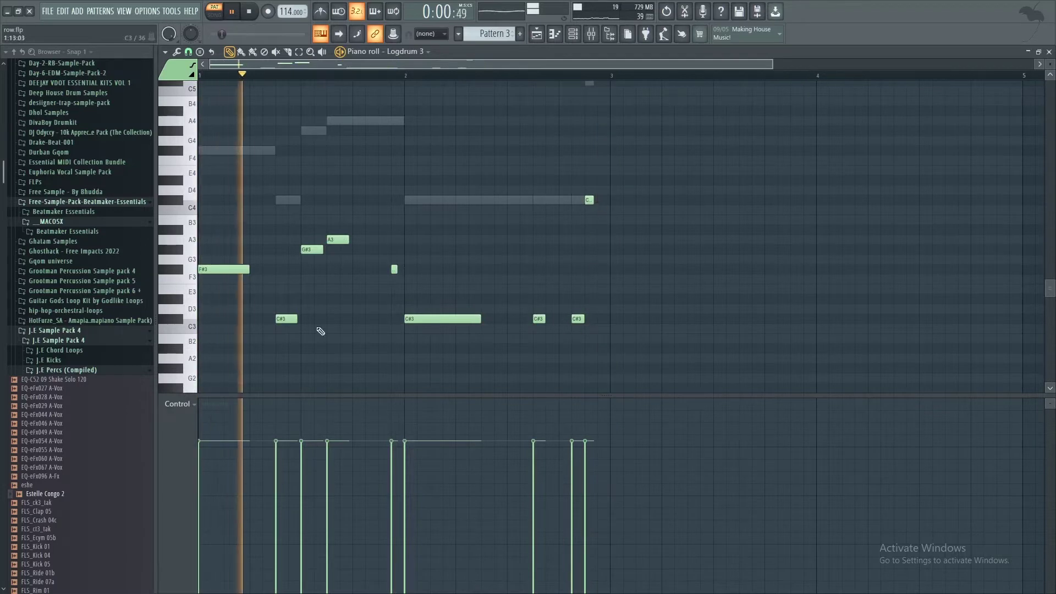
{"action": "left_click", "coordinate": [572, 34]}
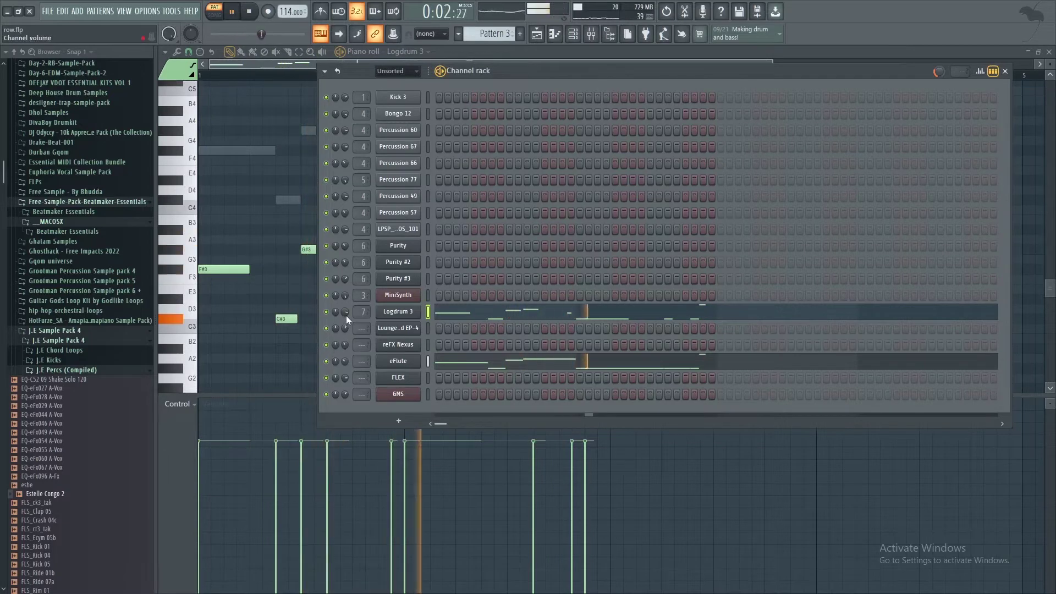
{"action": "left_click_drag", "start_coordinate": [346, 315], "coordinate": [346, 310]}
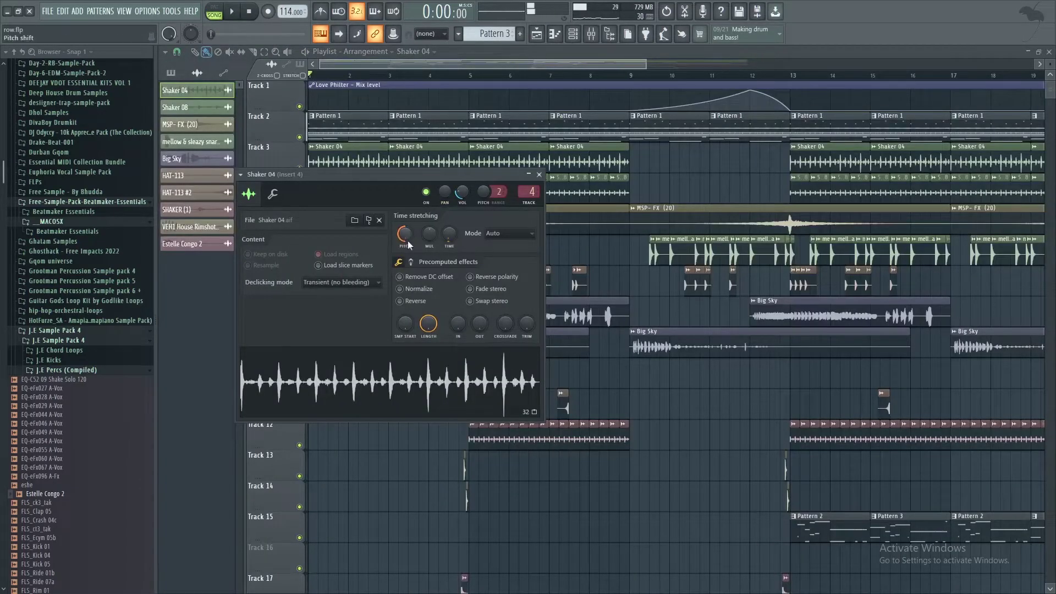
Inspect the sample settings of the Shaker 04, Shaker 08 and MSP- FX (20) clips in the playlist.
{"action": "left_click", "coordinate": [540, 175]}
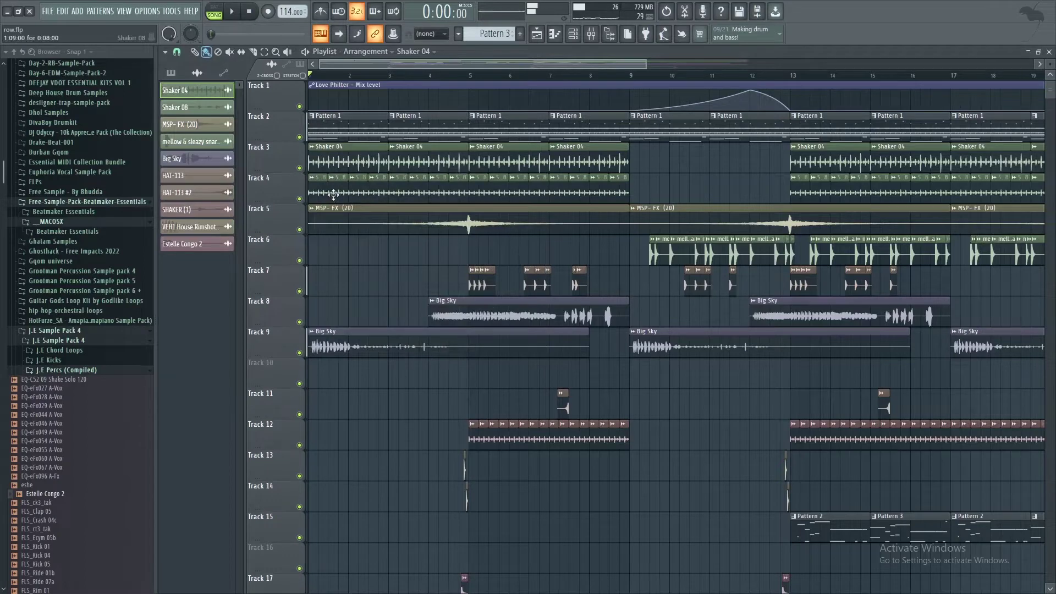
{"action": "double_click", "coordinate": [333, 194]}
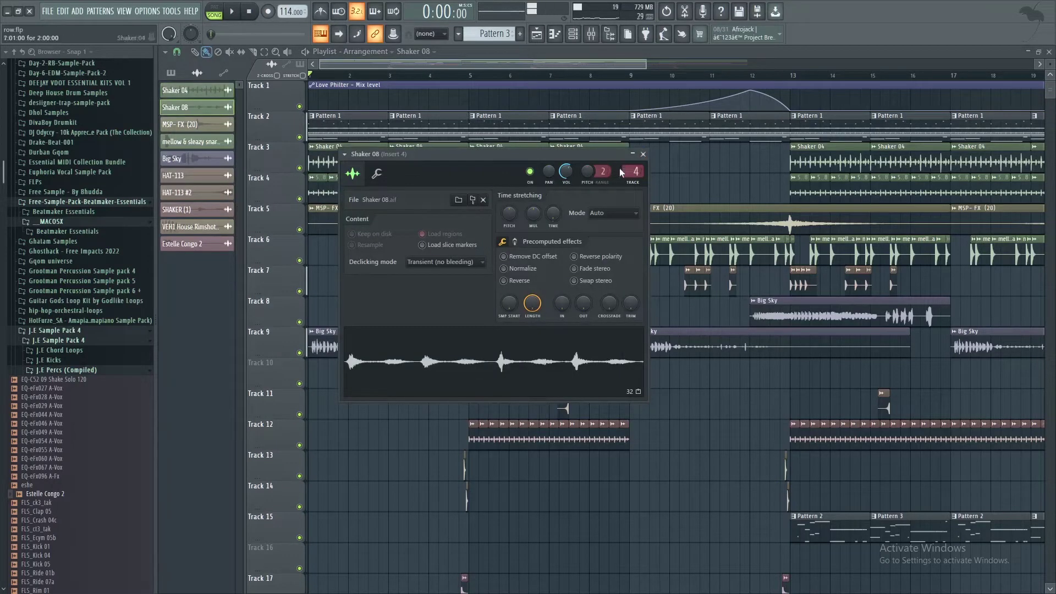
{"action": "left_click", "coordinate": [643, 155]}
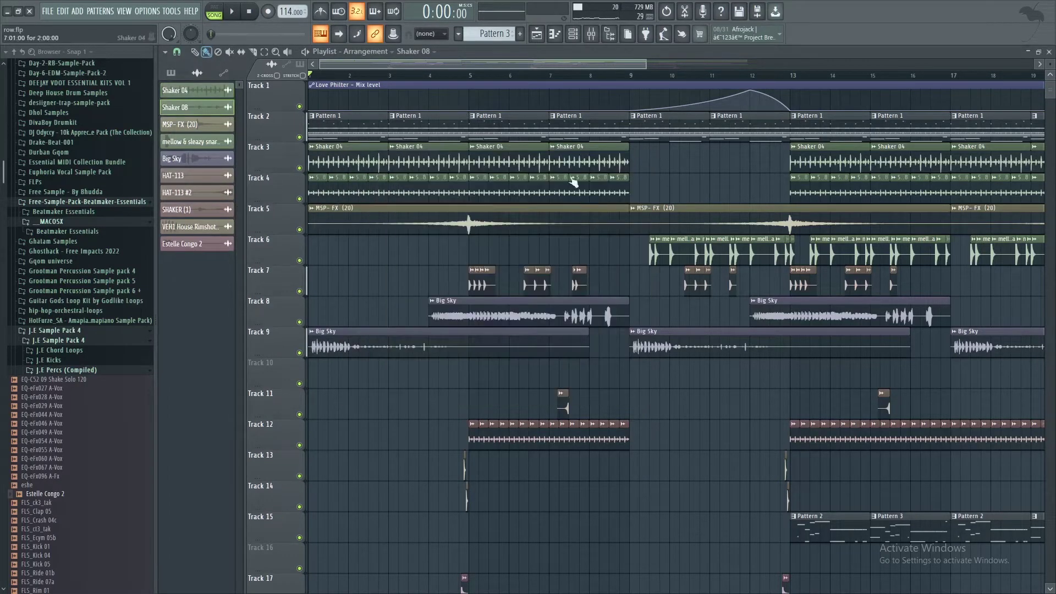
{"action": "double_click", "coordinate": [359, 230]}
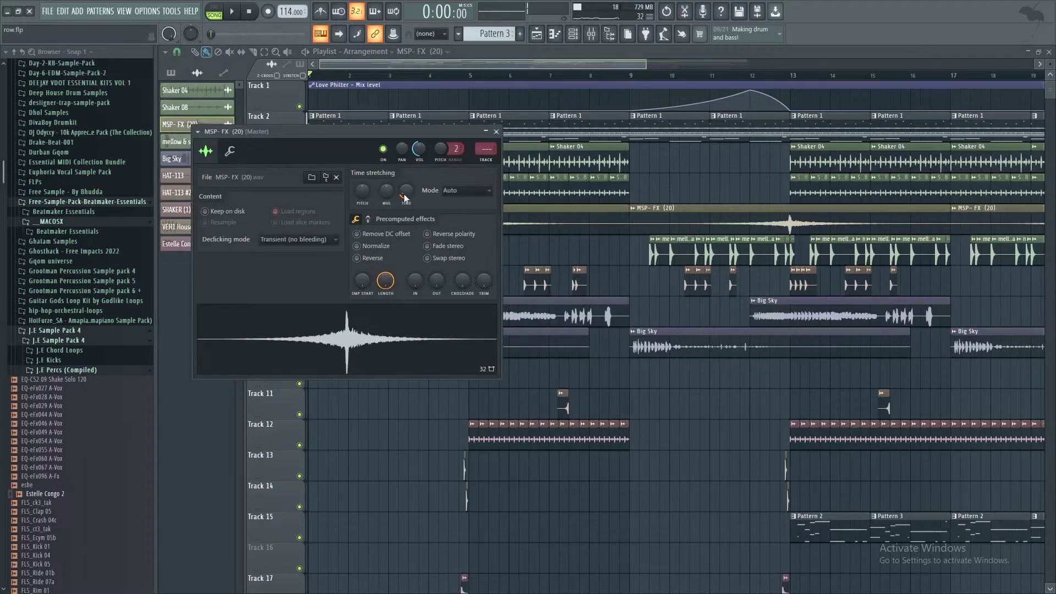
{"action": "left_click", "coordinate": [496, 132]}
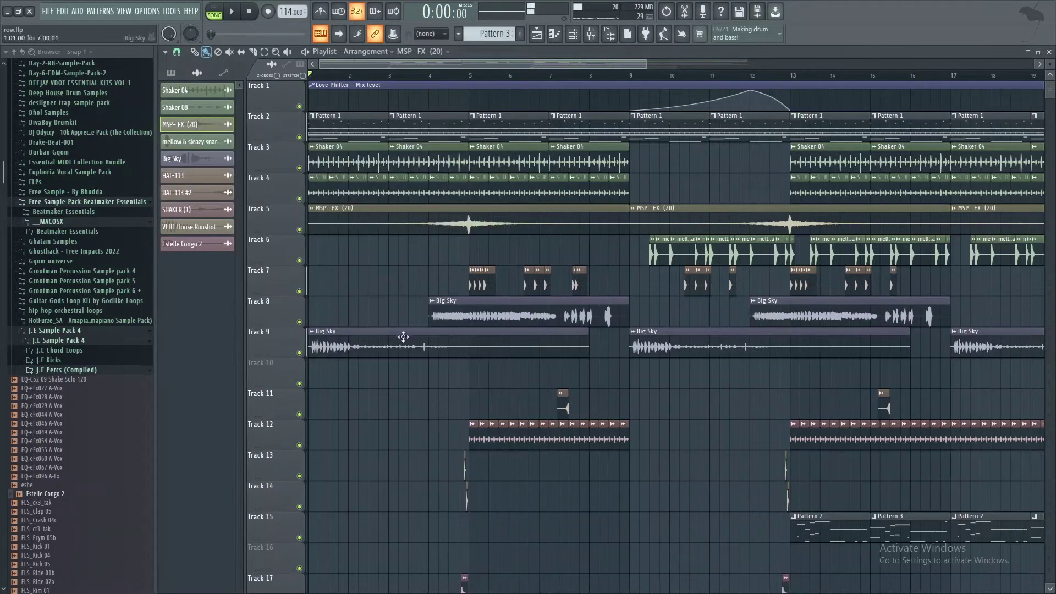
Inspect the sample settings of the Big Sky, HAT-113 and SHAKER (1) clips in the playlist.
{"action": "double_click", "coordinate": [380, 350]}
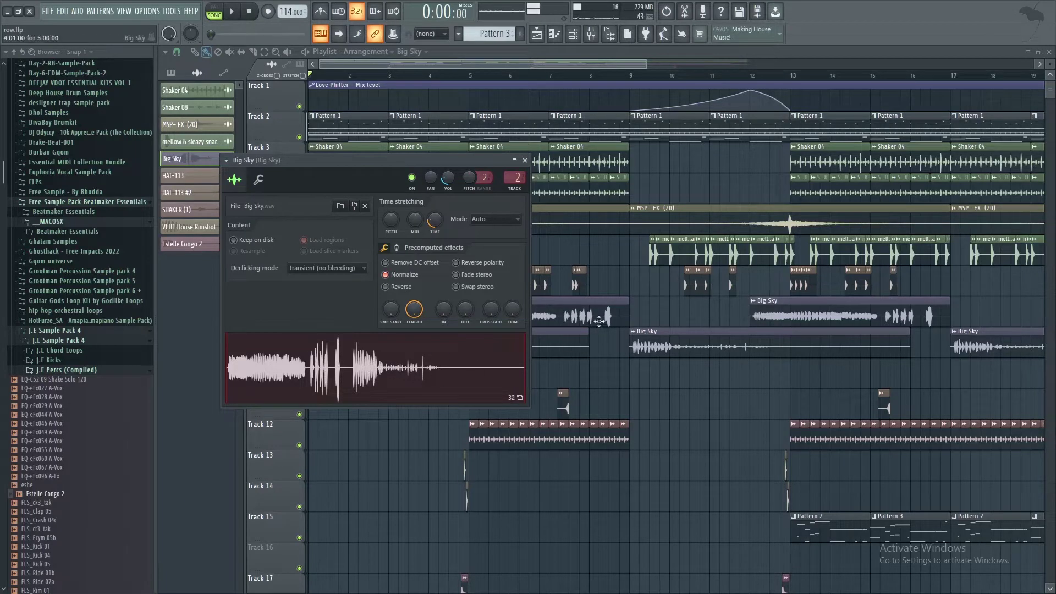
{"action": "left_click", "coordinate": [525, 161]}
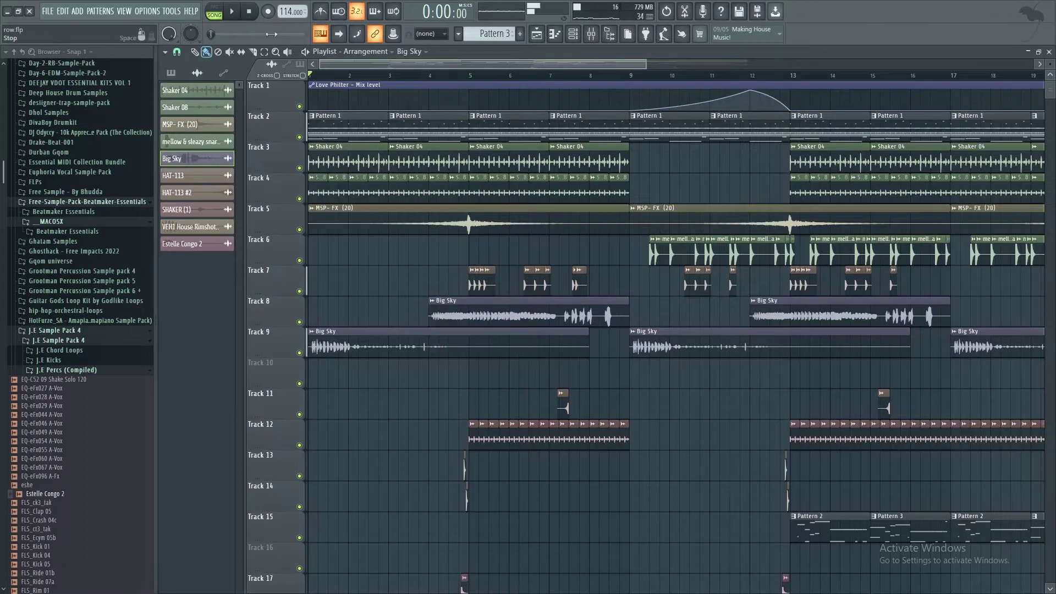
{"action": "double_click", "coordinate": [480, 284]}
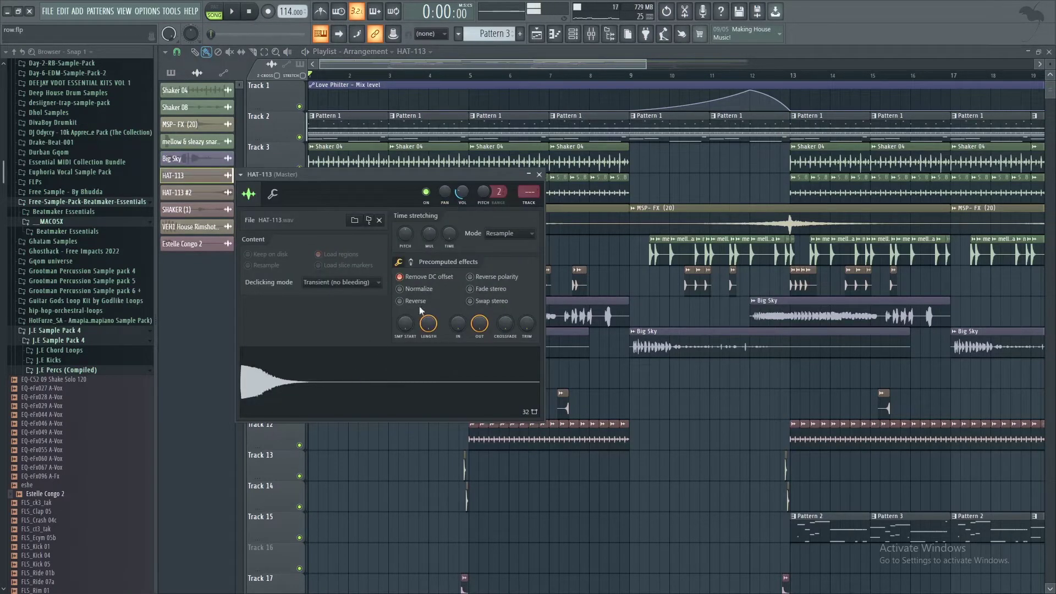
{"action": "left_click", "coordinate": [540, 175]}
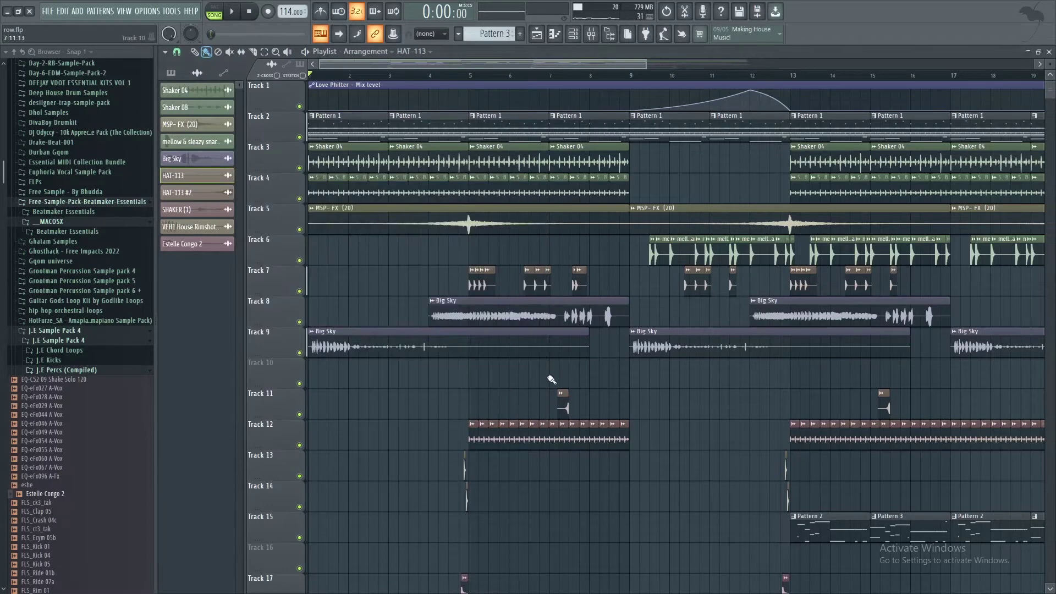
{"action": "double_click", "coordinate": [485, 436]}
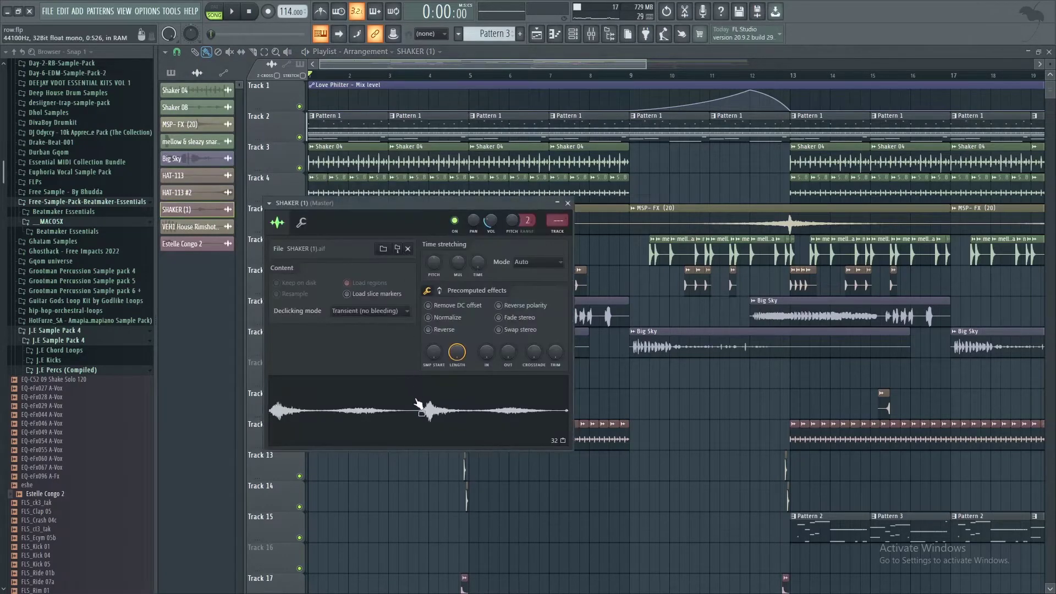
{"action": "left_click", "coordinate": [568, 203]}
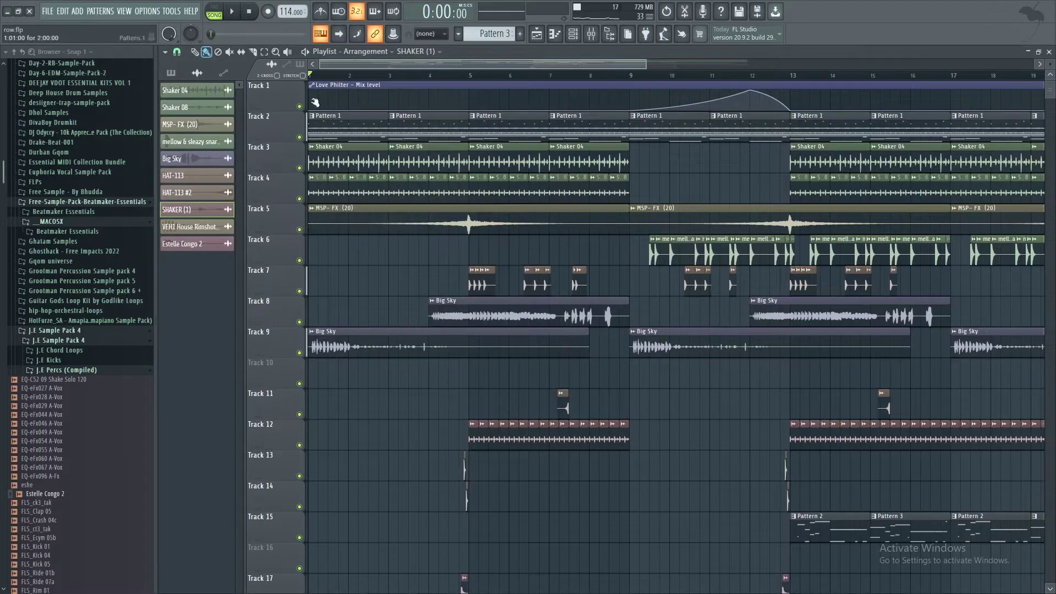
Play the arrangement with Track 2 muted, and inspect the Estelle Congo 2 and mellow & sleazy snare 1 samples.
{"action": "key", "text": "space"}
{"action": "scroll", "coordinate": [418, 394], "scroll_direction": "down", "scroll_amount": 6}
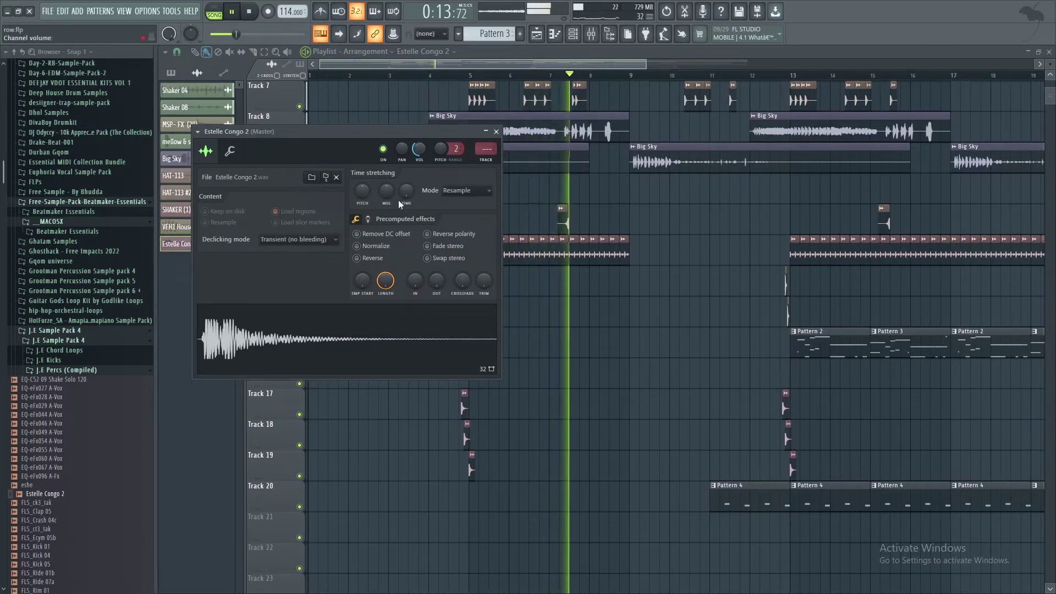
{"action": "left_click", "coordinate": [496, 132]}
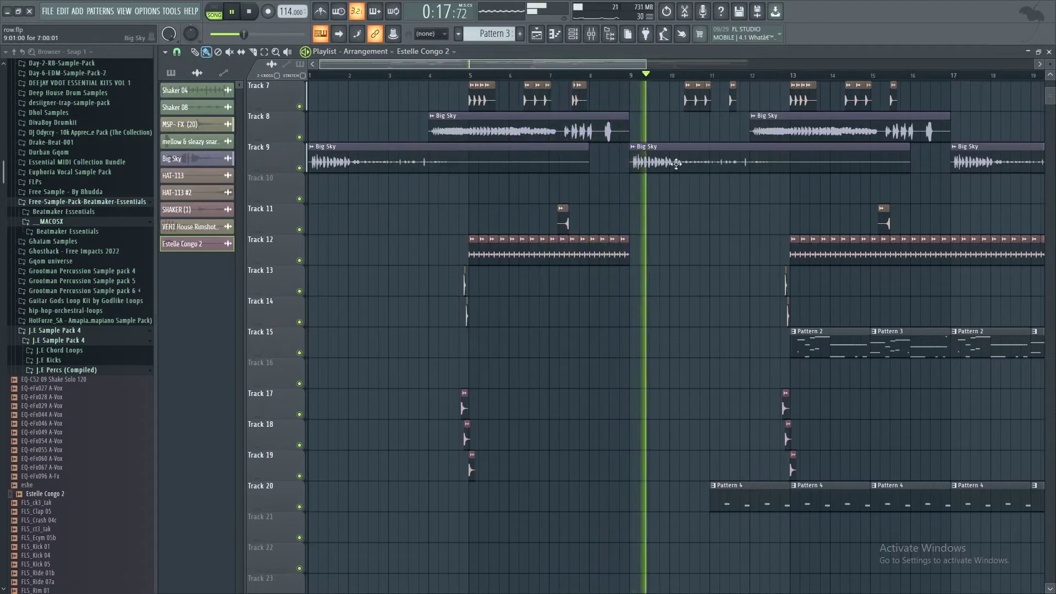
{"action": "scroll", "coordinate": [714, 296], "scroll_direction": "up", "scroll_amount": 6}
{"action": "double_click", "coordinate": [665, 250]}
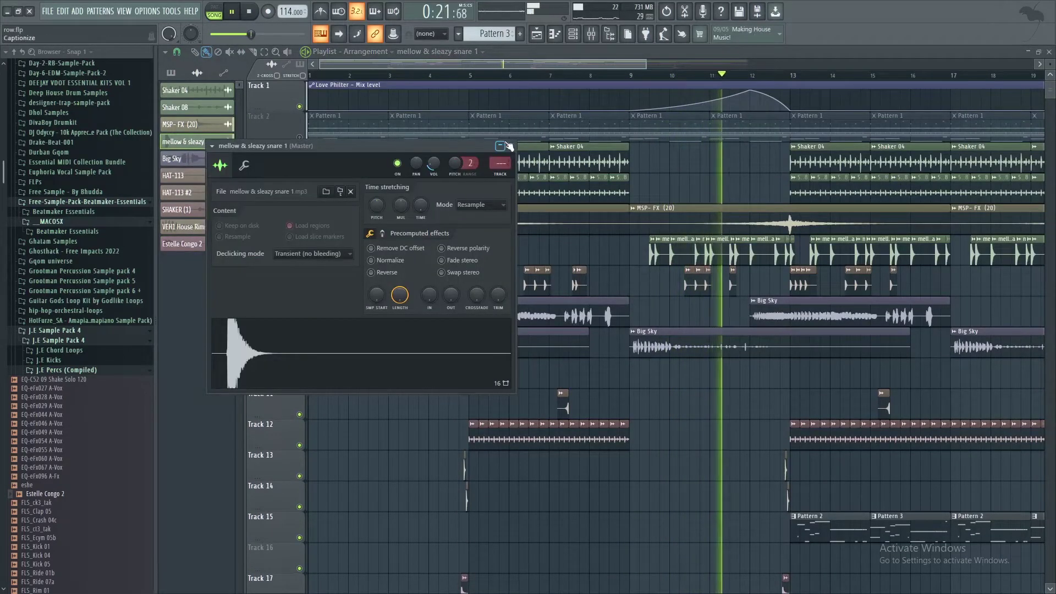
{"action": "left_click", "coordinate": [508, 146]}
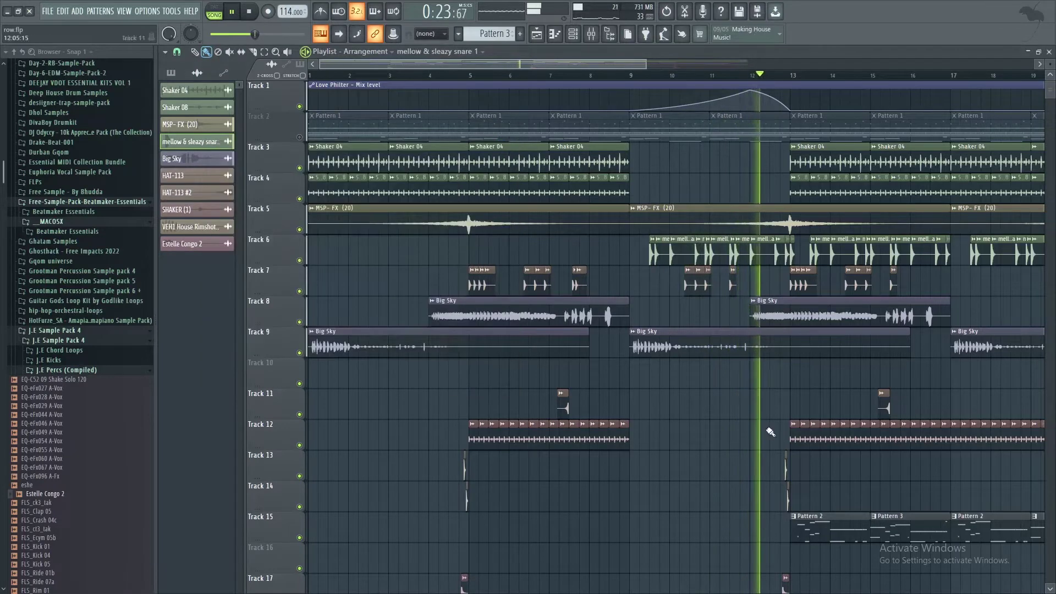
Mute Tracks 15, 16 and 20 so the Pattern 2, 3 and 4 clips drop out of the playback.
{"action": "scroll", "coordinate": [771, 434], "scroll_direction": "down", "scroll_amount": 6}
{"action": "scroll", "coordinate": [771, 434], "scroll_direction": "down", "scroll_amount": 2}
{"action": "left_click", "coordinate": [299, 445]}
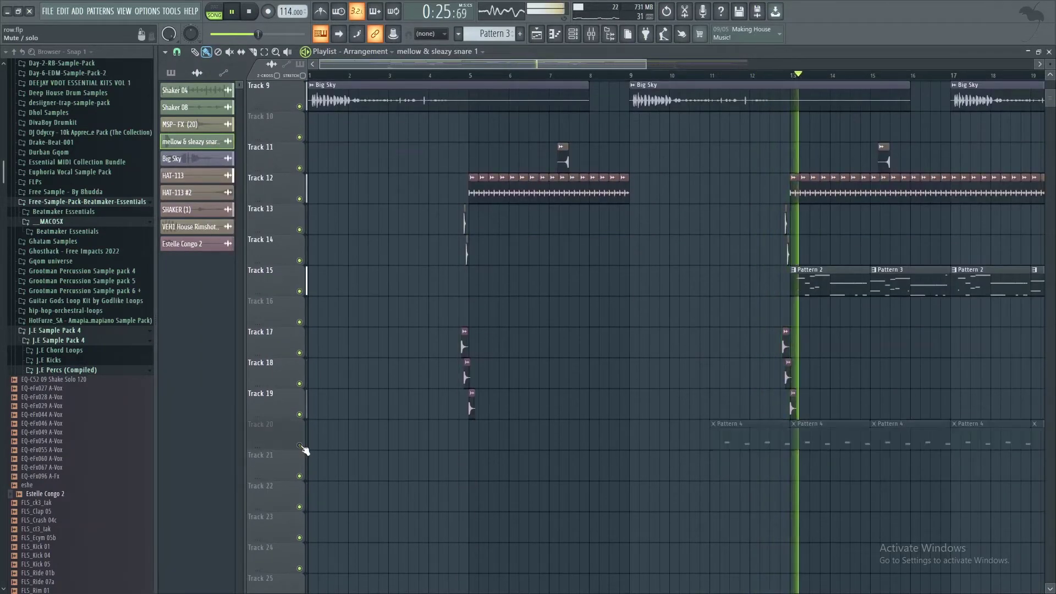
{"action": "scroll", "coordinate": [906, 332], "scroll_direction": "up", "scroll_amount": 2}
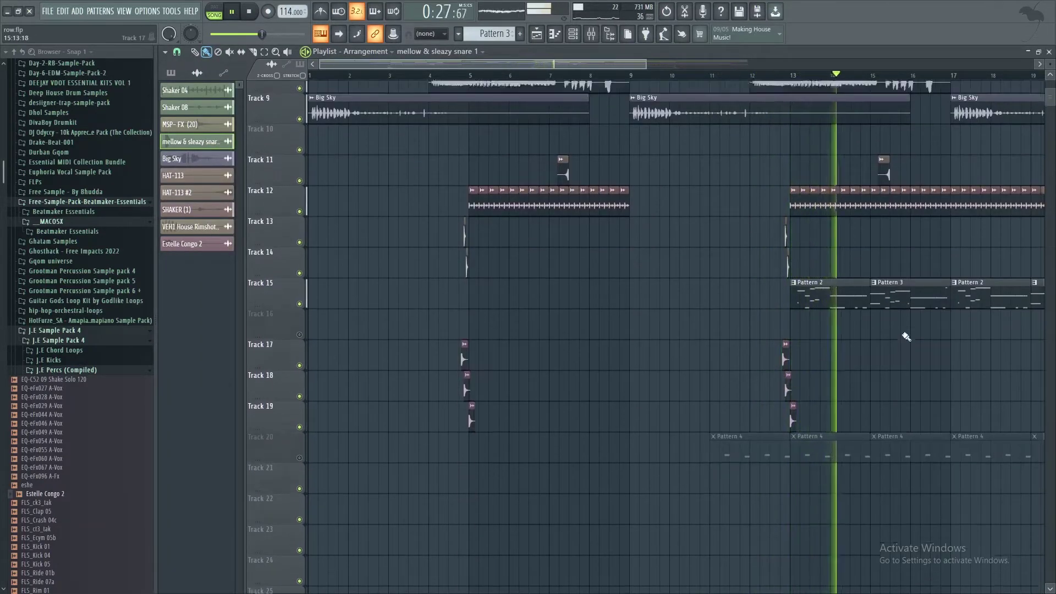
{"action": "left_click", "coordinate": [300, 383]}
{"action": "left_click", "coordinate": [299, 353]}
{"action": "scroll", "coordinate": [902, 430], "scroll_direction": "up", "scroll_amount": 3}
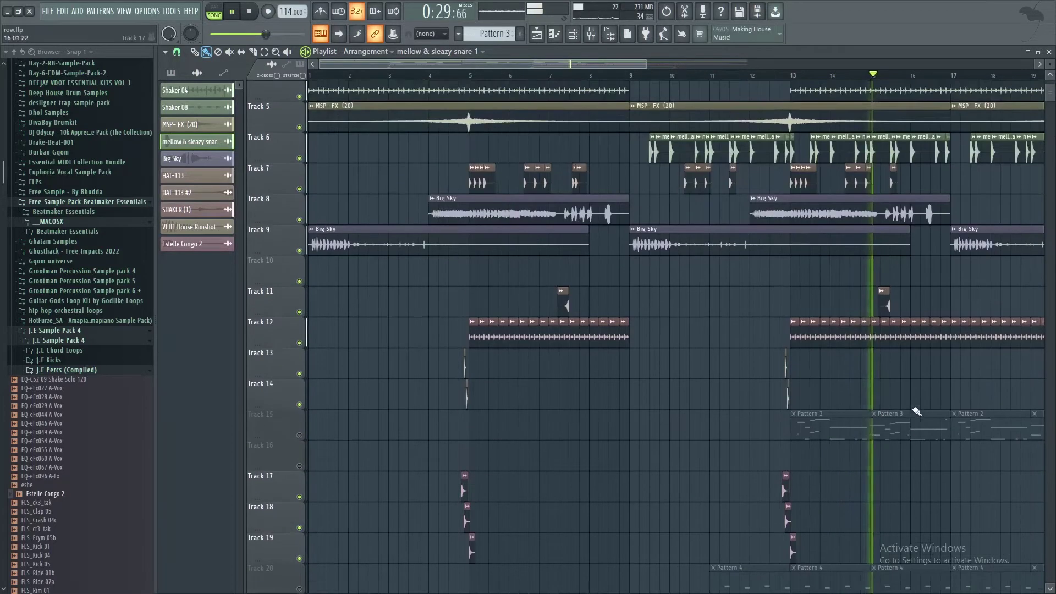
Unmute Track 15 and Track 20 to bring Patterns 2, 3 and 4 back into the arrangement's second half.
{"action": "left_click_drag", "start_coordinate": [561, 62], "coordinate": [690, 97]}
{"action": "scroll", "coordinate": [690, 96], "scroll_direction": "down", "scroll_amount": 2}
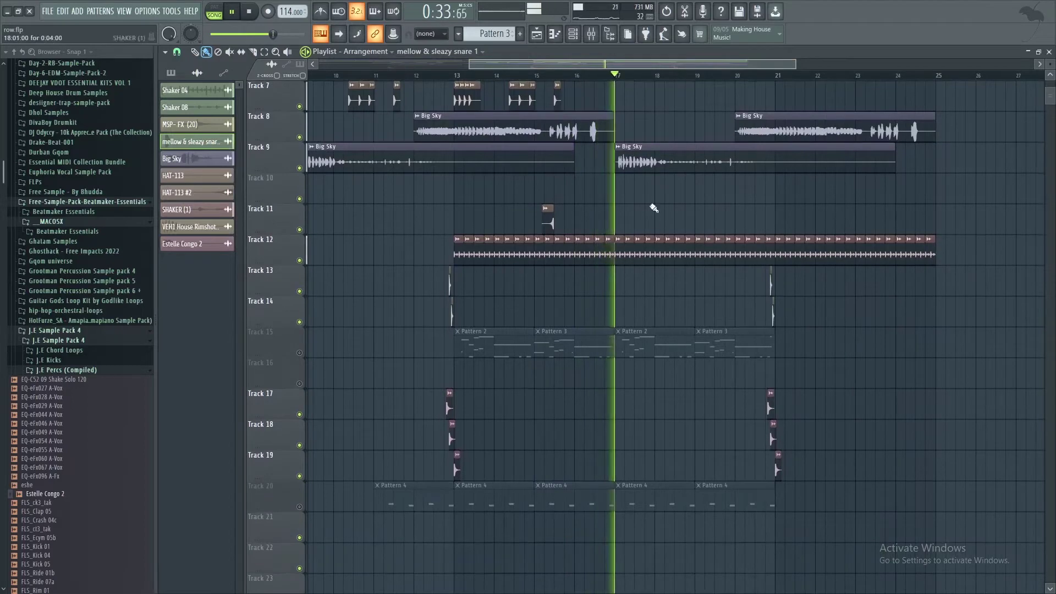
{"action": "scroll", "coordinate": [660, 190], "scroll_direction": "up", "scroll_amount": 4}
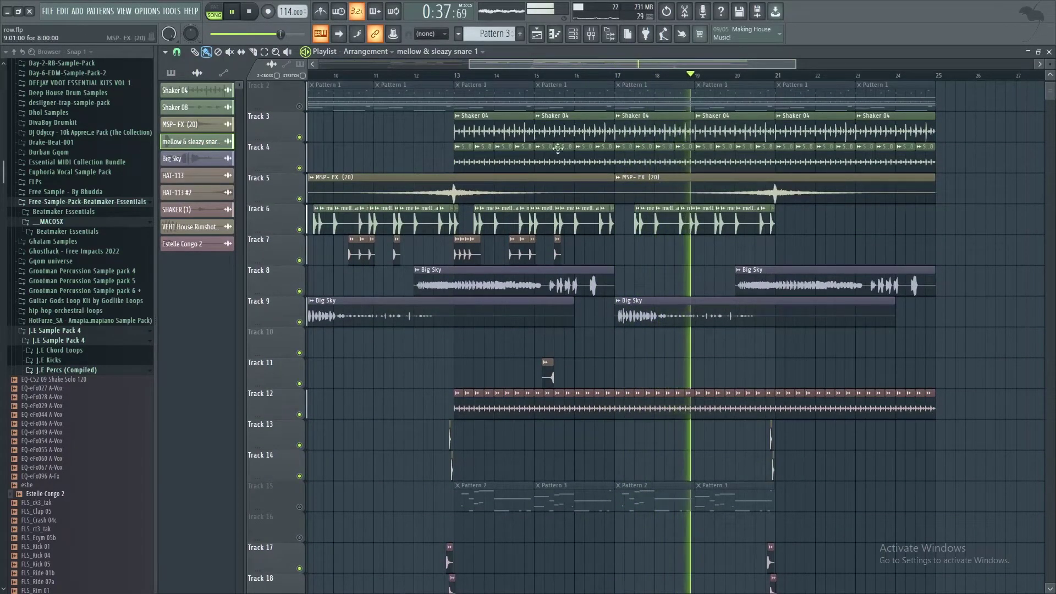
{"action": "left_click", "coordinate": [300, 416]}
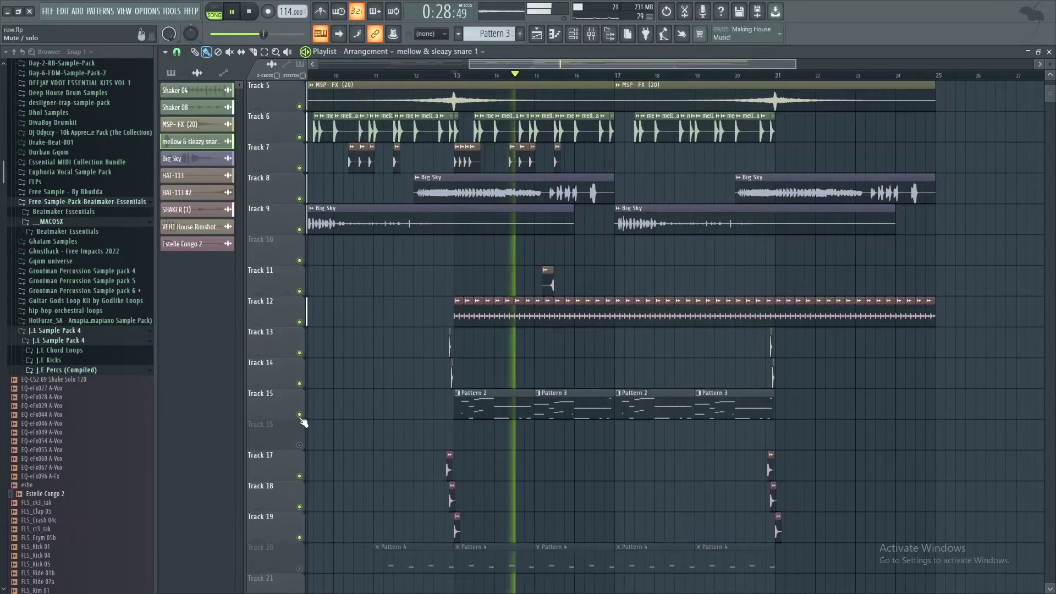
{"action": "scroll", "coordinate": [407, 436], "scroll_direction": "down", "scroll_amount": 5}
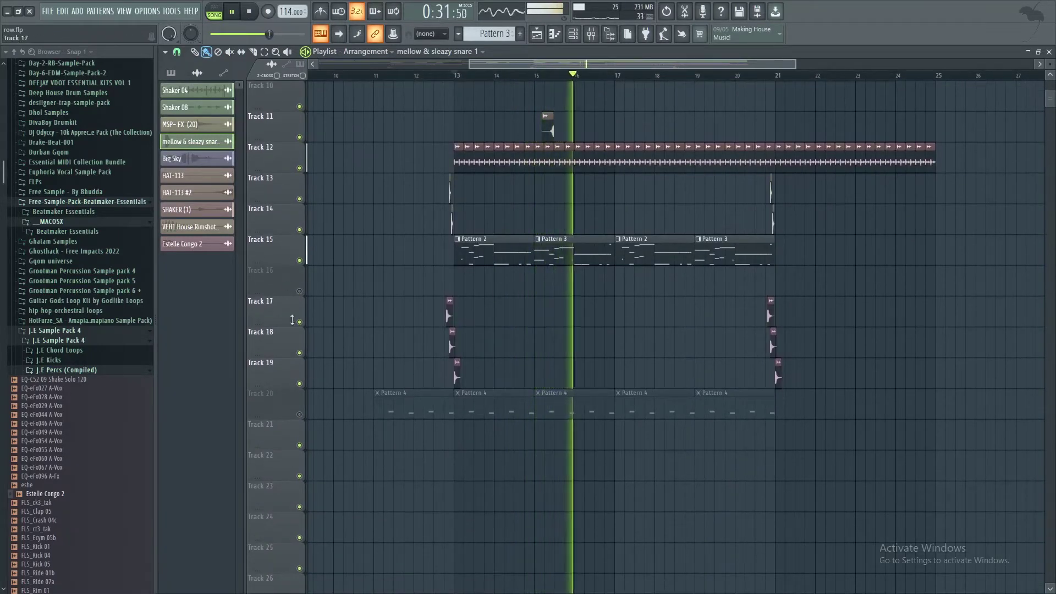
{"action": "left_click", "coordinate": [300, 414]}
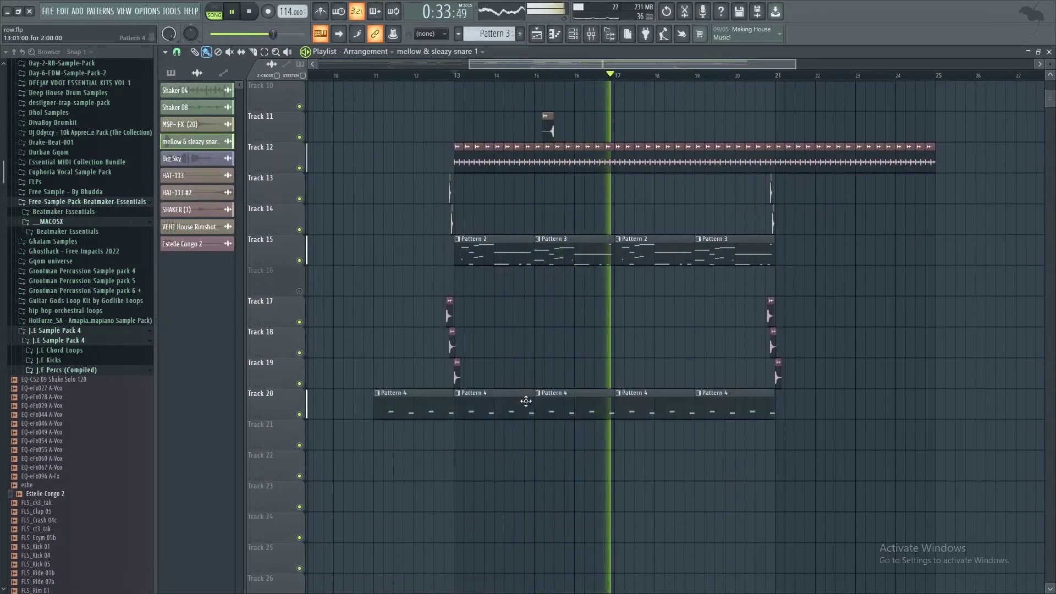
Examine the GMS notes of Pattern 4 in the piano roll and return to the playlist.
{"action": "double_click", "coordinate": [523, 412]}
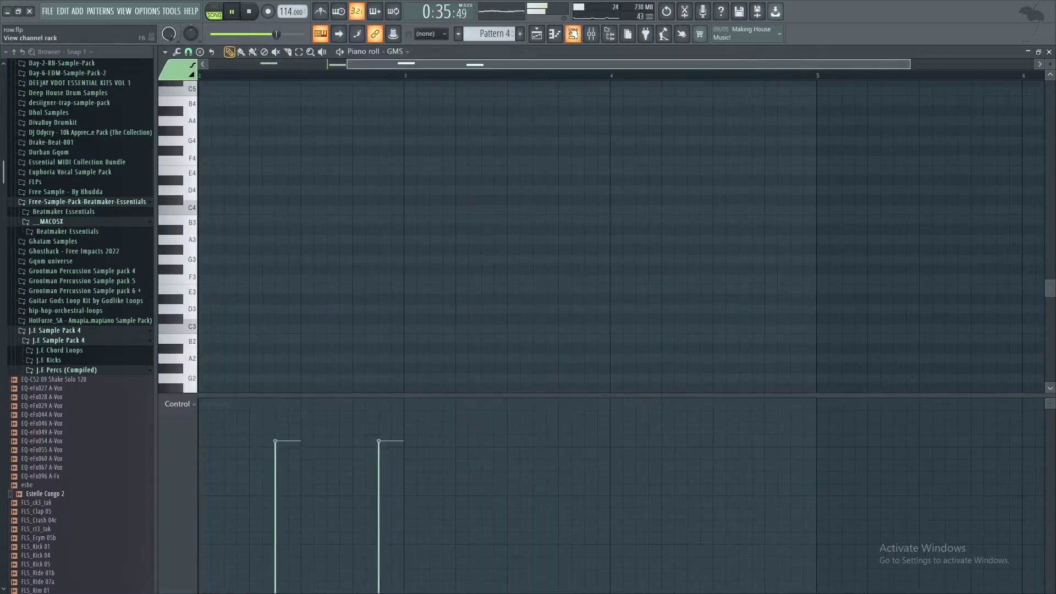
{"action": "left_click", "coordinate": [573, 33]}
{"action": "left_click", "coordinate": [564, 396]}
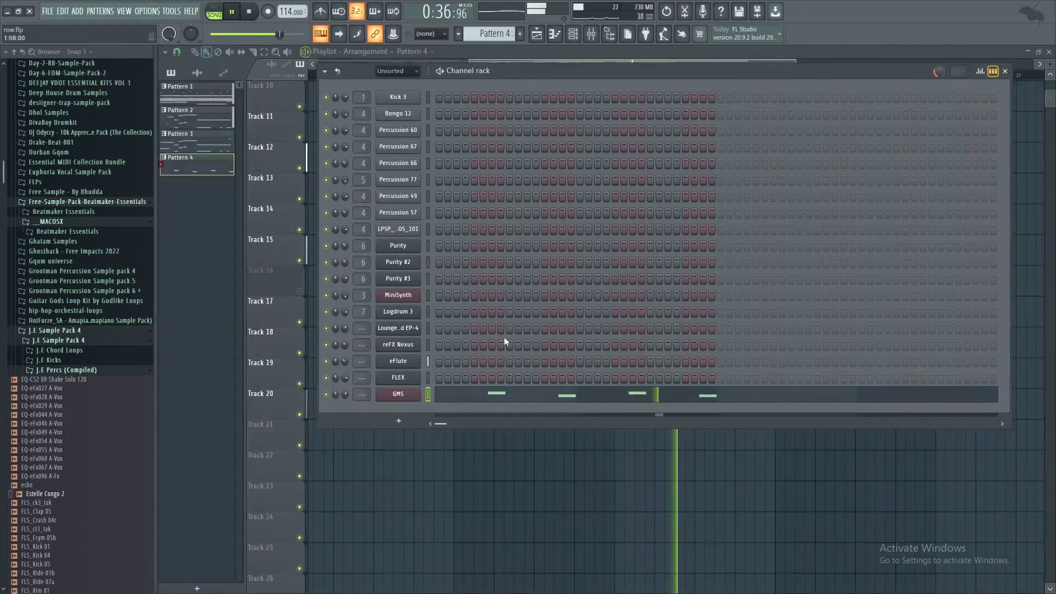
{"action": "left_click", "coordinate": [534, 399]}
{"action": "scroll", "coordinate": [468, 279], "scroll_direction": "up", "scroll_amount": 4}
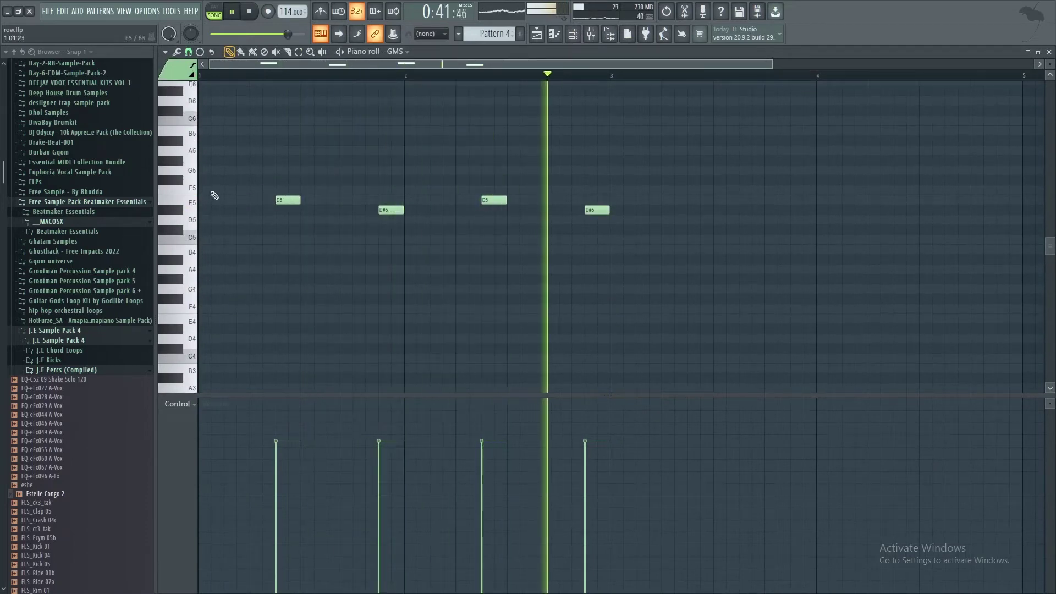
{"action": "left_click", "coordinate": [578, 35]}
{"action": "left_click", "coordinate": [537, 34]}
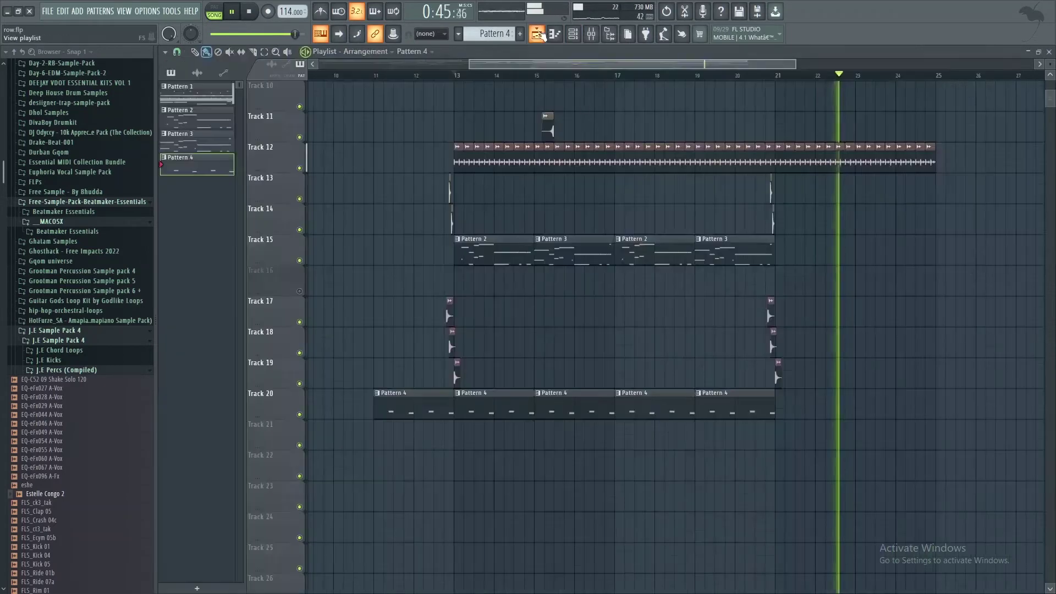
Restart playback from bar 13 and unmute Track 2 to bring the Pattern 1 clips back into the arrangement.
{"action": "left_click", "coordinate": [461, 83]}
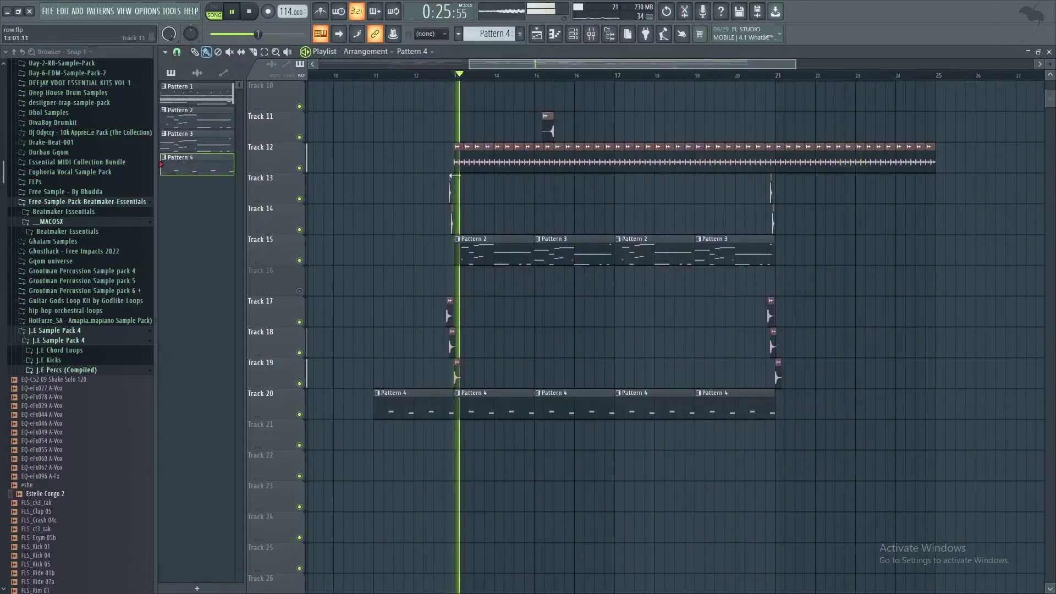
{"action": "scroll", "coordinate": [474, 273], "scroll_direction": "up", "scroll_amount": 3}
{"action": "scroll", "coordinate": [474, 276], "scroll_direction": "up", "scroll_amount": 6}
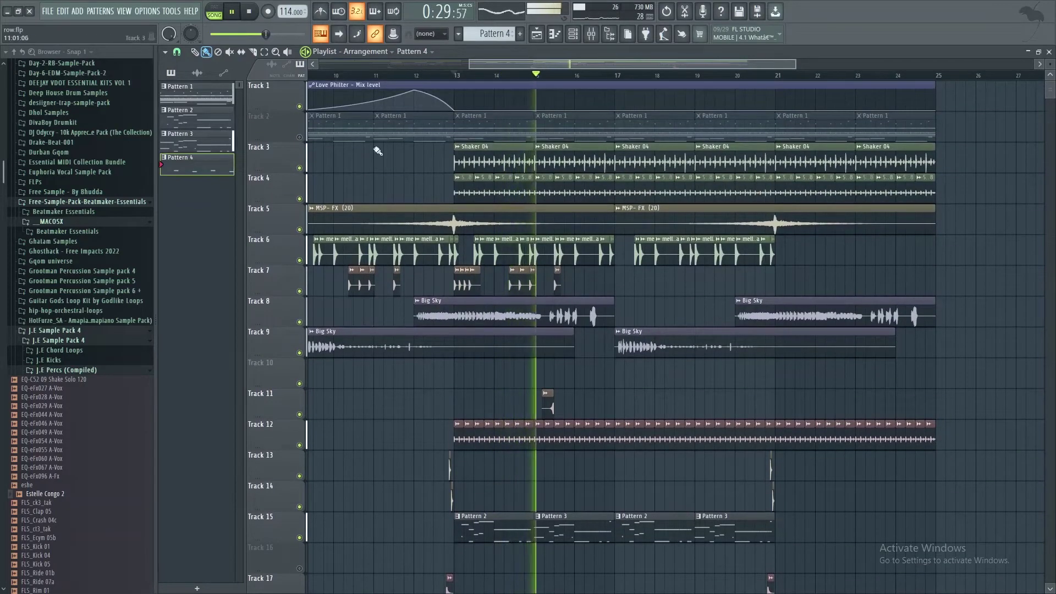
{"action": "left_click", "coordinate": [300, 137]}
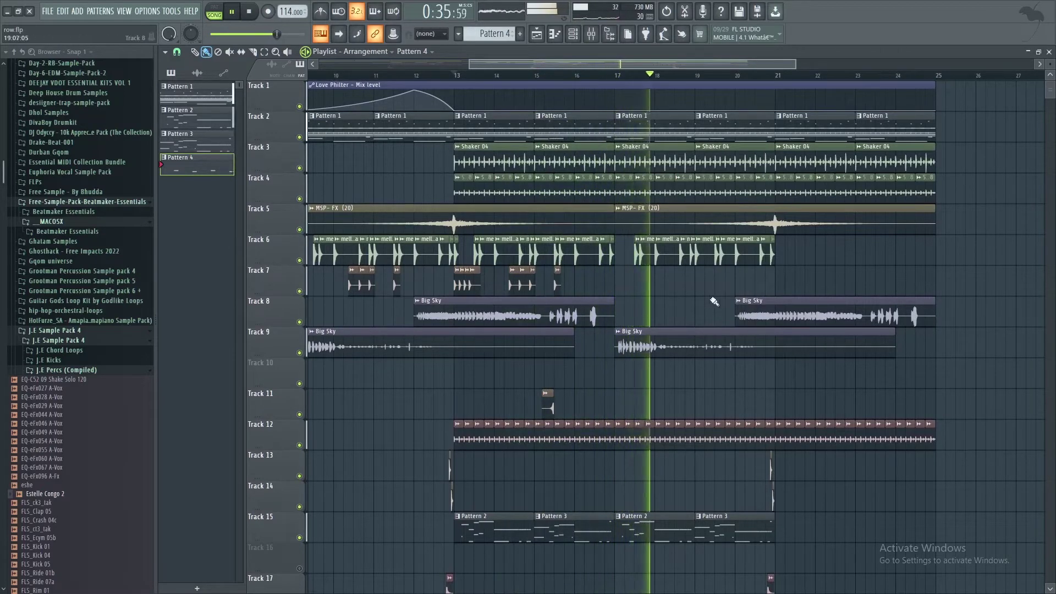
Review the playing track layers from Track 4 to Track 20 and the instruments in the channel rack.
{"action": "scroll", "coordinate": [714, 301], "scroll_direction": "down", "scroll_amount": 5}
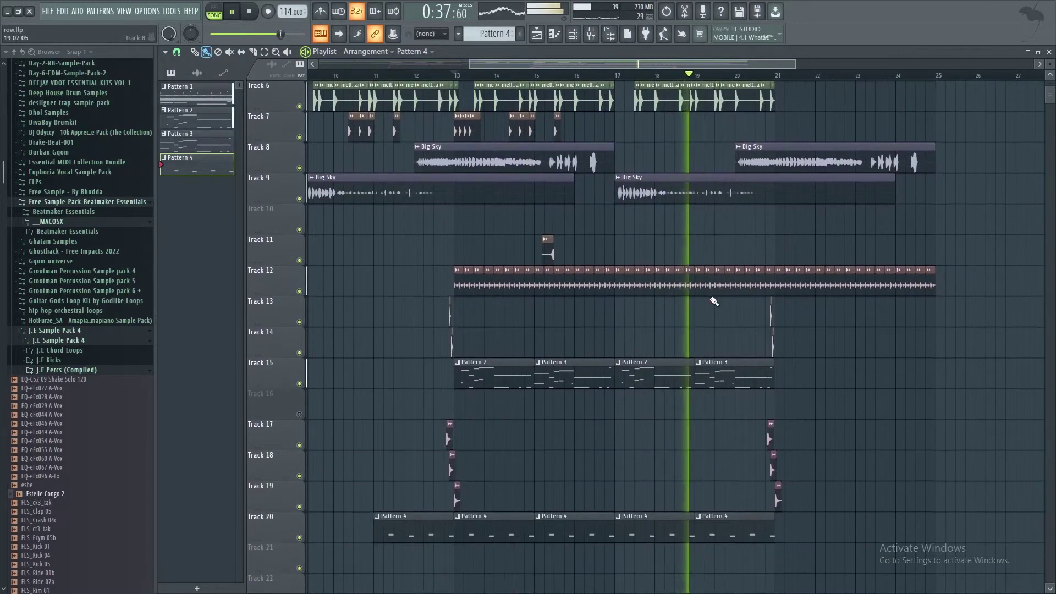
{"action": "scroll", "coordinate": [592, 167], "scroll_direction": "up", "scroll_amount": 2}
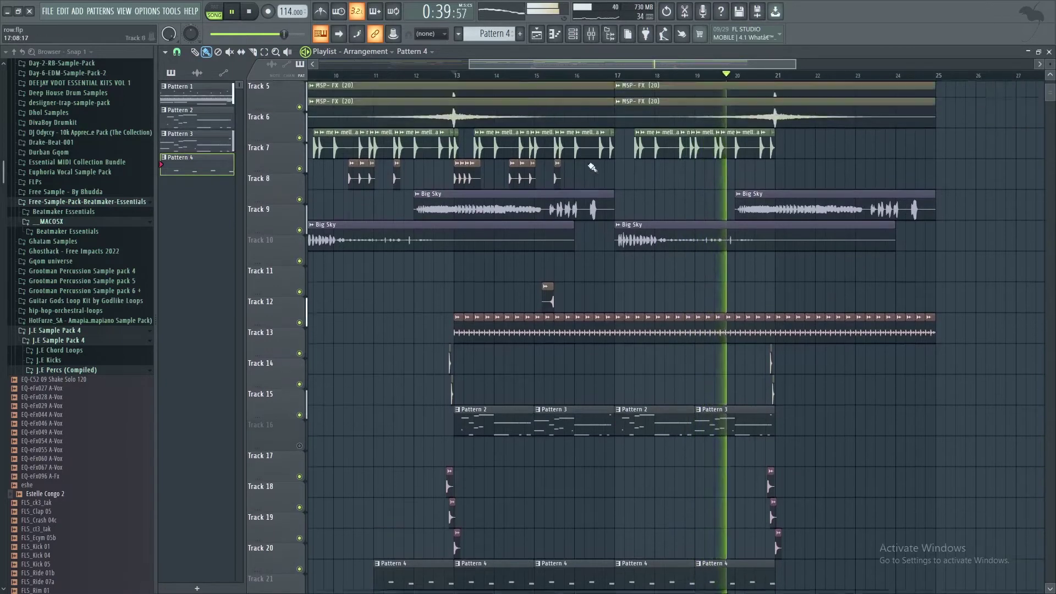
{"action": "scroll", "coordinate": [592, 168], "scroll_direction": "up", "scroll_amount": 1}
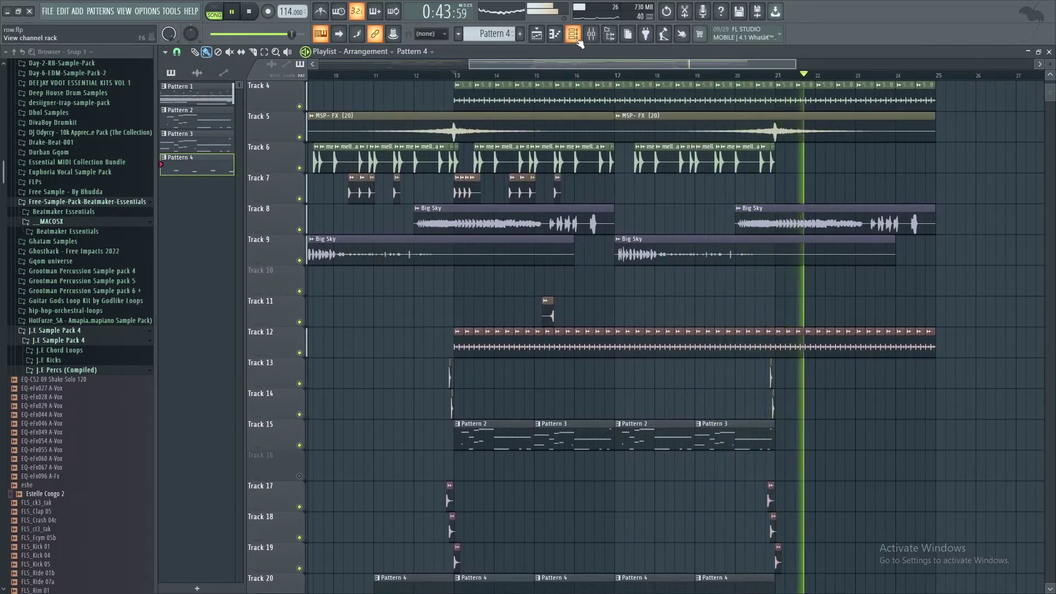
{"action": "left_click", "coordinate": [575, 37]}
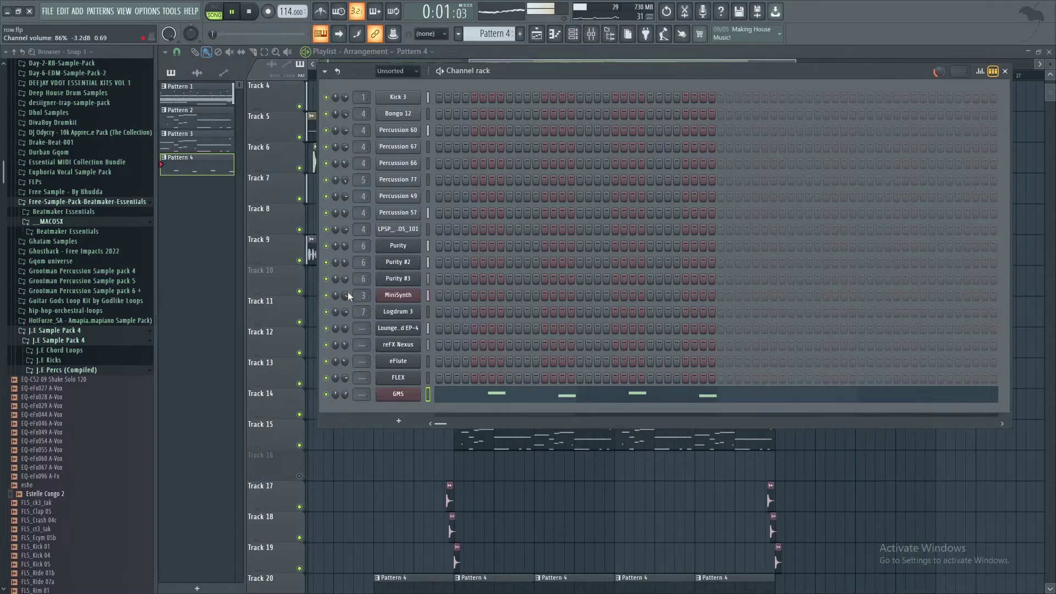
{"action": "left_click", "coordinate": [573, 35]}
{"action": "left_click", "coordinate": [554, 35]}
{"action": "left_click", "coordinate": [538, 37]}
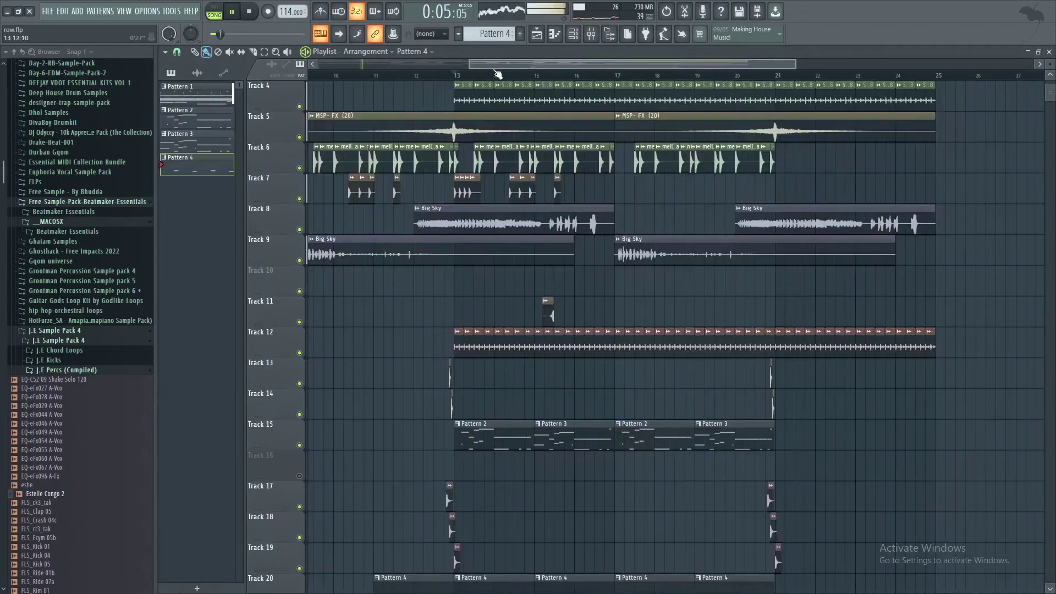
Return to the start of the arrangement and show the mixer over the playlist's lower tracks.
{"action": "left_click_drag", "start_coordinate": [495, 67], "coordinate": [346, 82]}
{"action": "scroll", "coordinate": [700, 313], "scroll_direction": "up", "scroll_amount": 3}
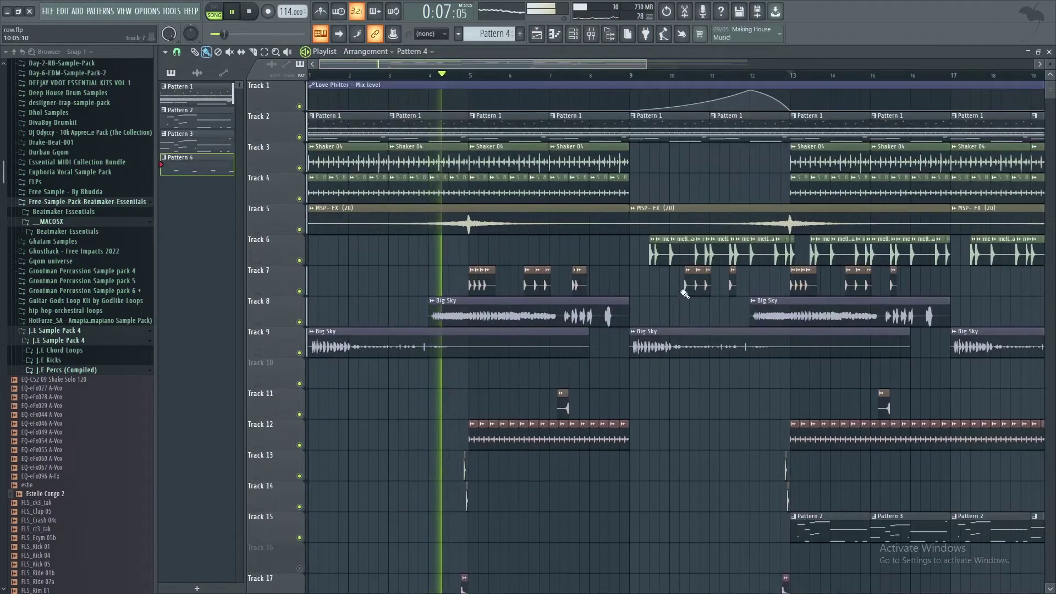
{"action": "left_click", "coordinate": [592, 35]}
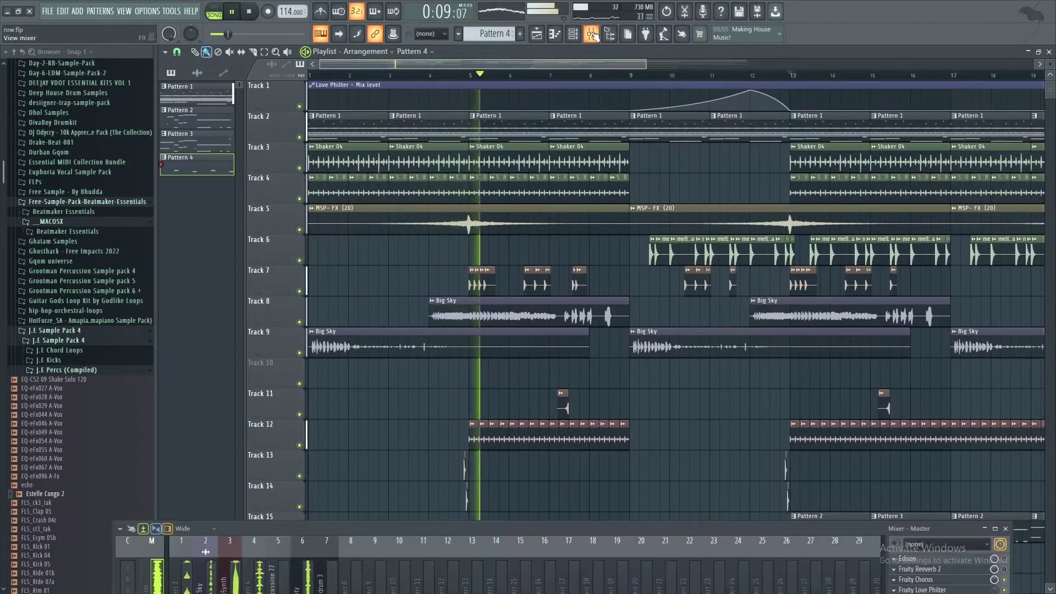
{"action": "left_click_drag", "start_coordinate": [552, 526], "coordinate": [612, 380]}
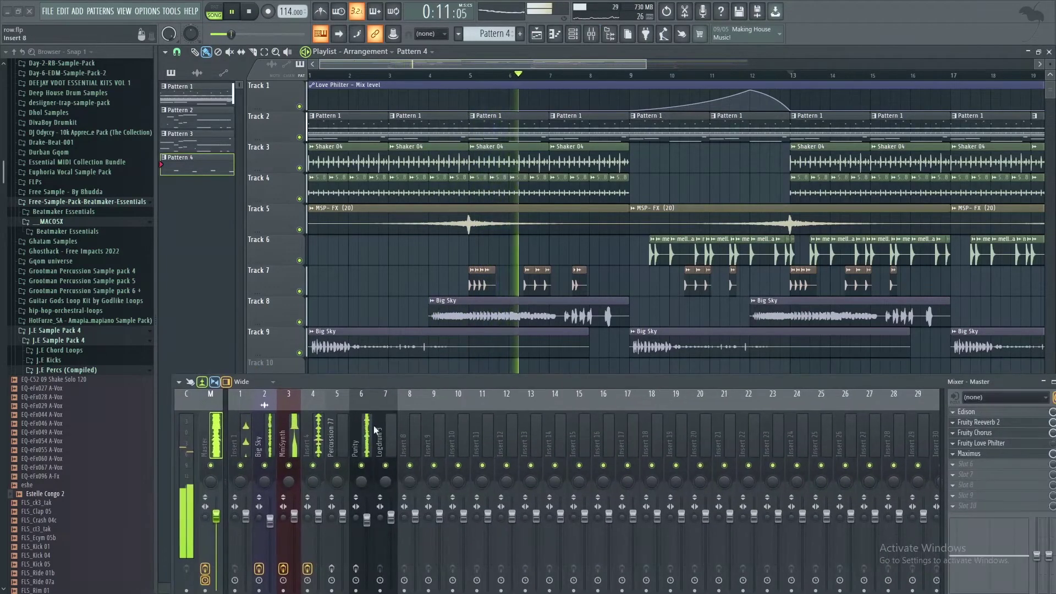
Examine Fruity Love Philter on the Master track, including its preset list and the automation options of its mix level.
{"action": "left_click", "coordinate": [989, 444]}
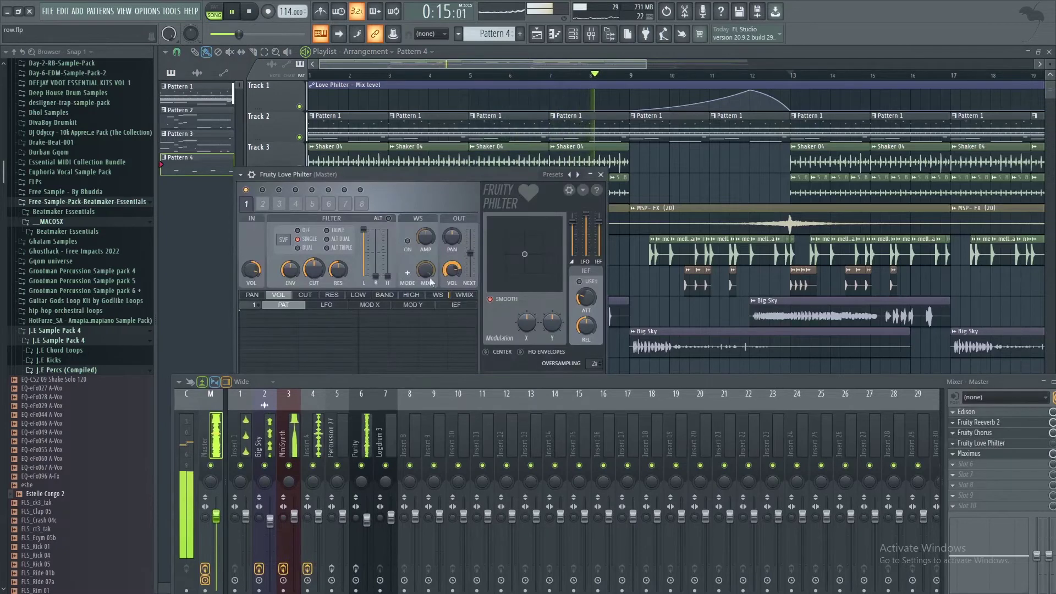
{"action": "left_click_drag", "start_coordinate": [573, 384], "coordinate": [527, 458]}
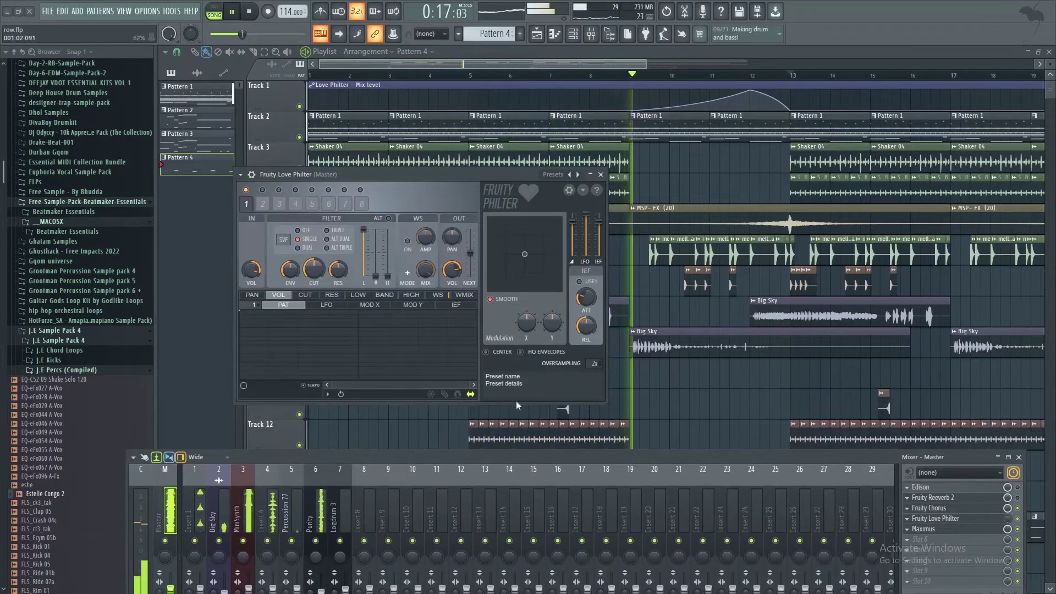
{"action": "left_click", "coordinate": [578, 175]}
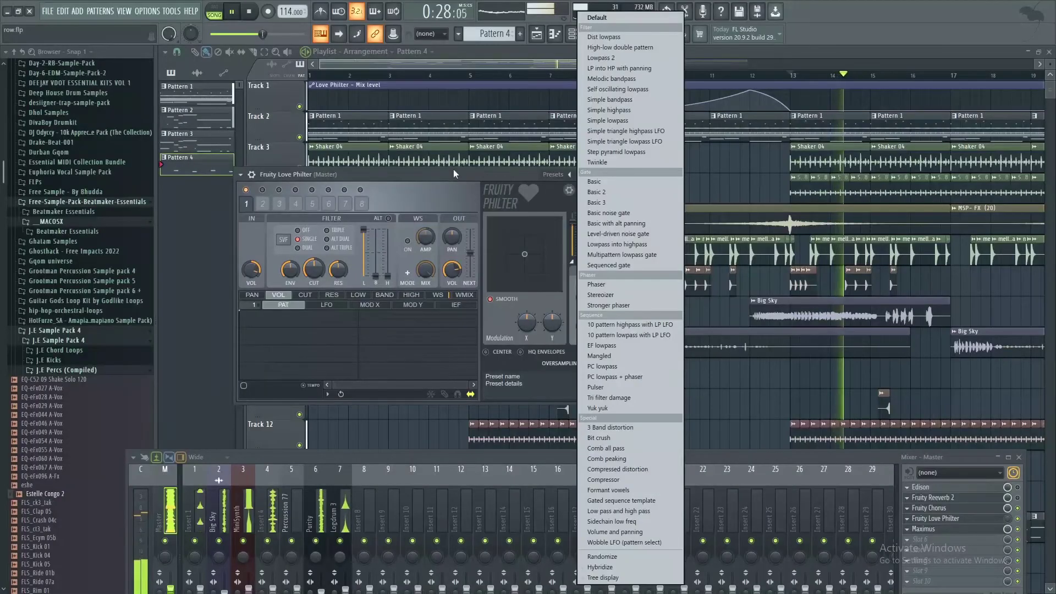
{"action": "left_click", "coordinate": [424, 259]}
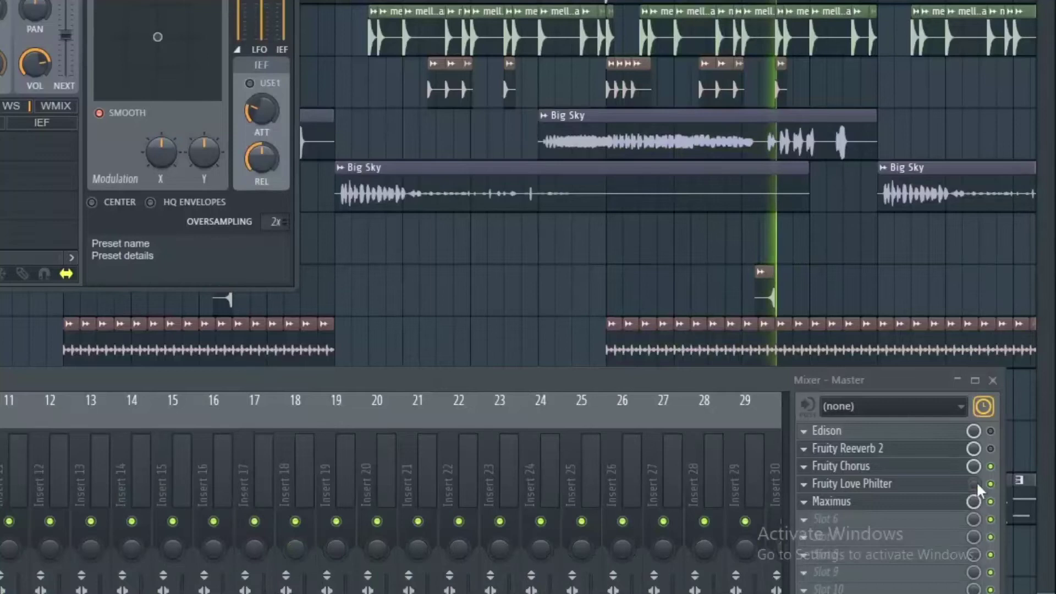
{"action": "right_click", "coordinate": [1010, 519]}
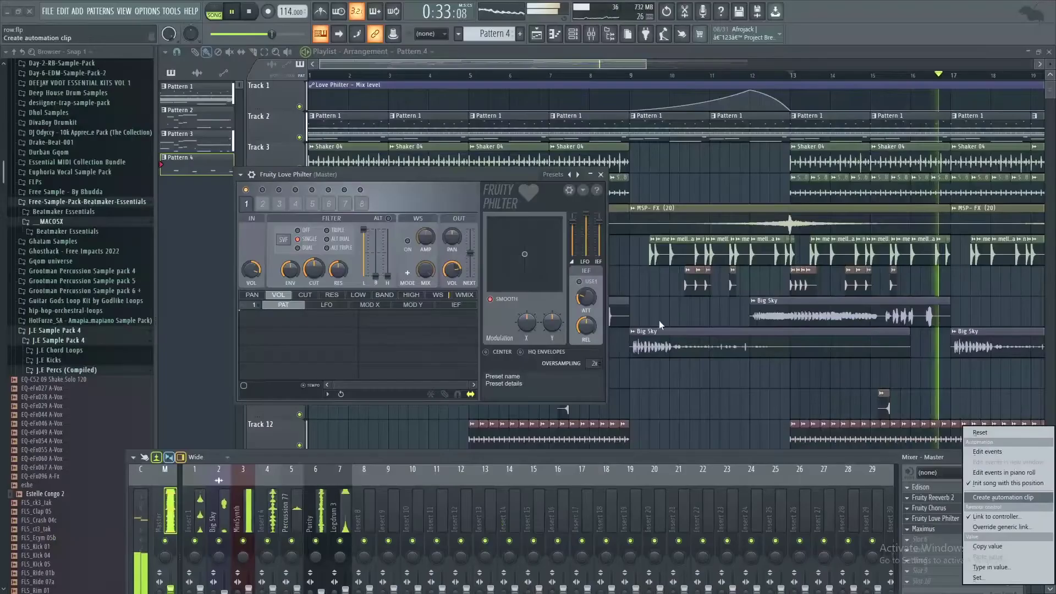
{"action": "left_click", "coordinate": [750, 452]}
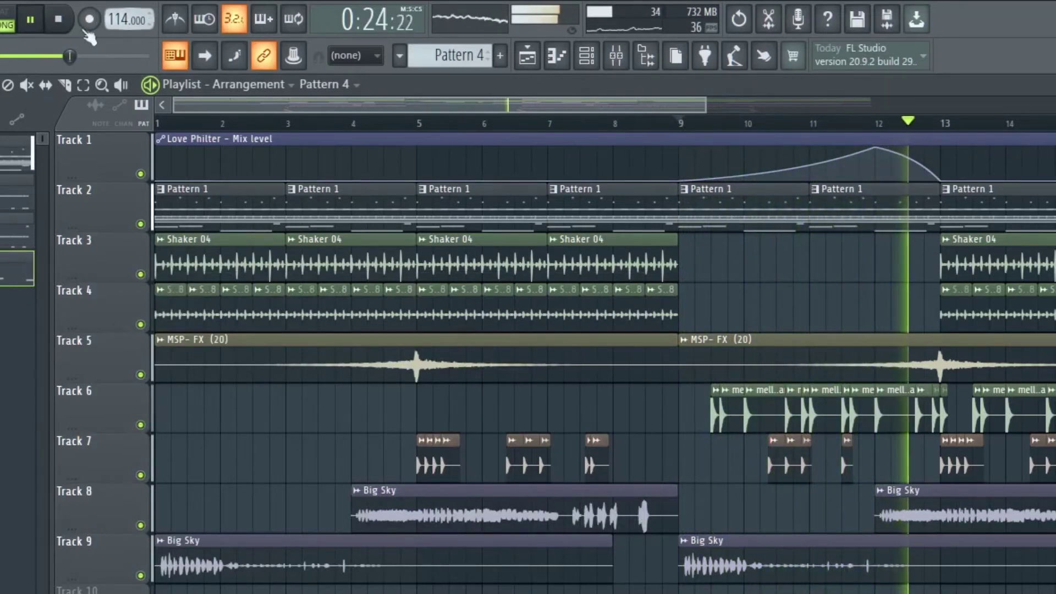
Stop playback and look over the arrangement's clips from Track 1 down to the Pattern clips.
{"action": "left_click", "coordinate": [60, 20]}
{"action": "scroll", "coordinate": [707, 277], "scroll_direction": "down", "scroll_amount": 5}
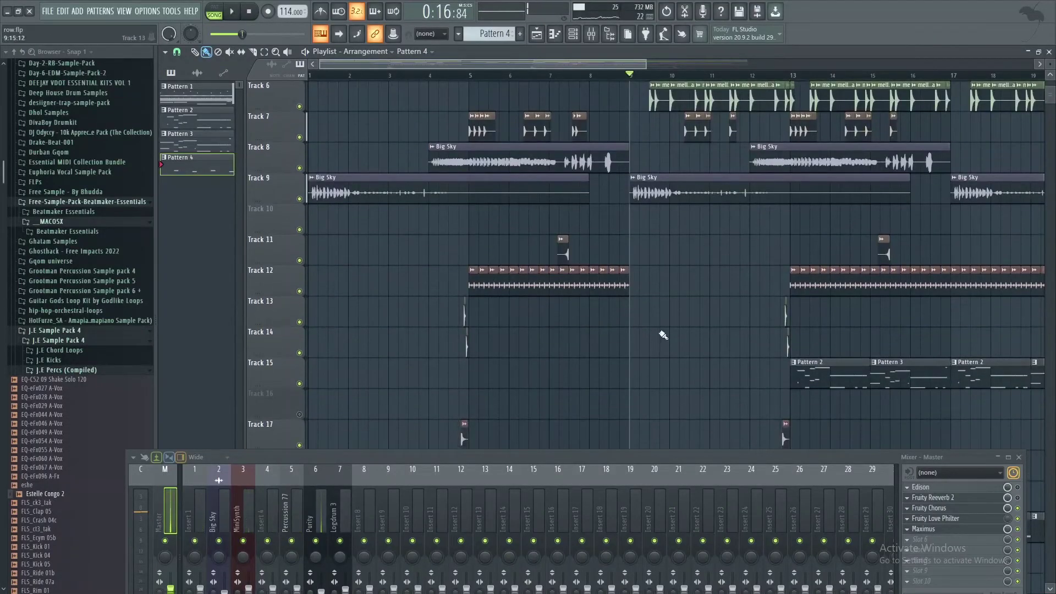
{"action": "scroll", "coordinate": [663, 335], "scroll_direction": "up", "scroll_amount": 5}
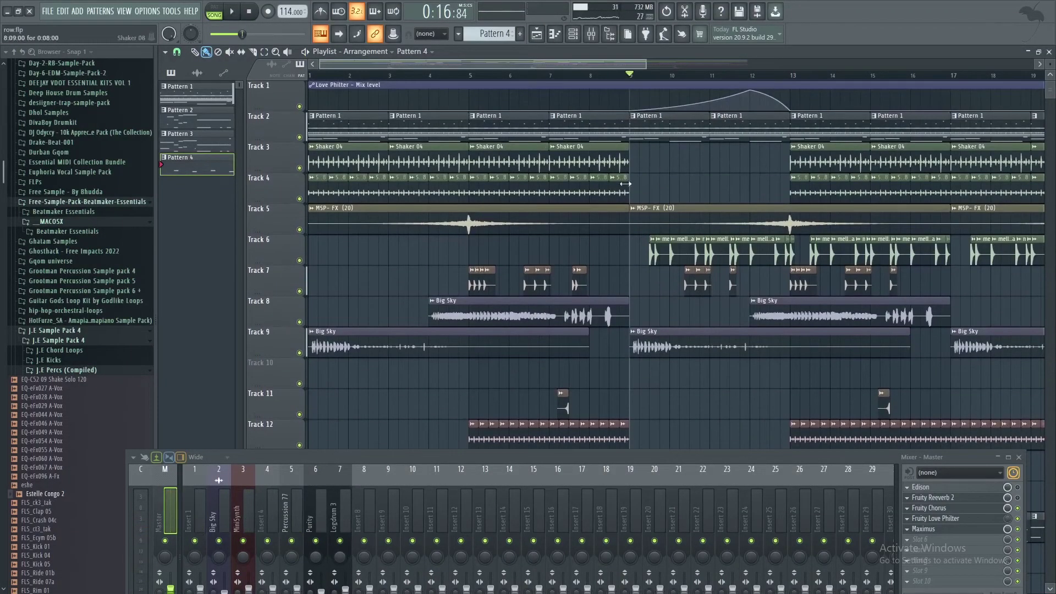
{"action": "scroll", "coordinate": [690, 236], "scroll_direction": "down", "scroll_amount": 6}
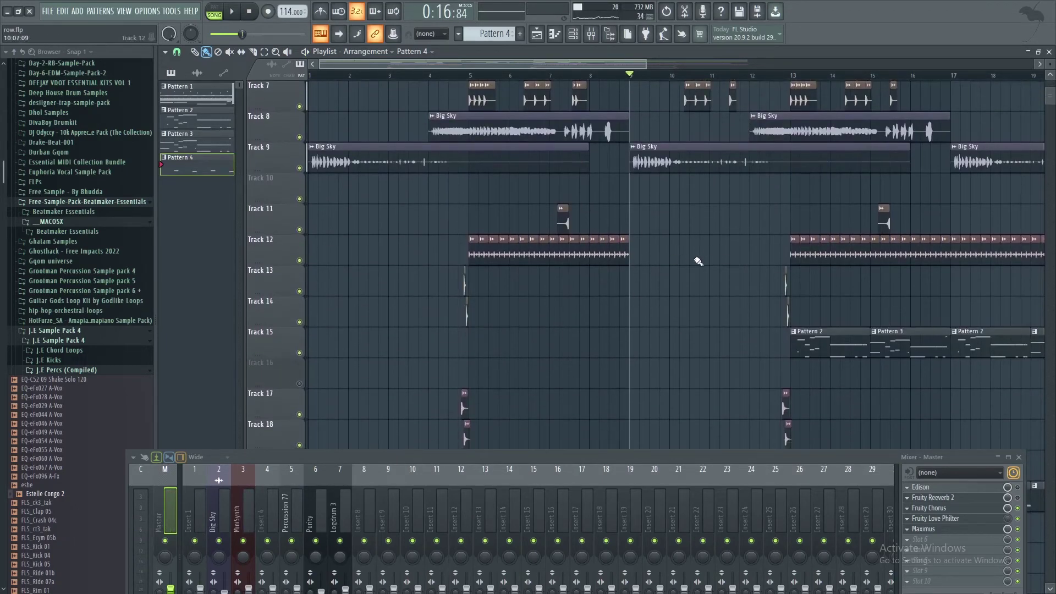
{"action": "scroll", "coordinate": [699, 262], "scroll_direction": "down", "scroll_amount": 6}
{"action": "scroll", "coordinate": [715, 265], "scroll_direction": "up", "scroll_amount": 7}
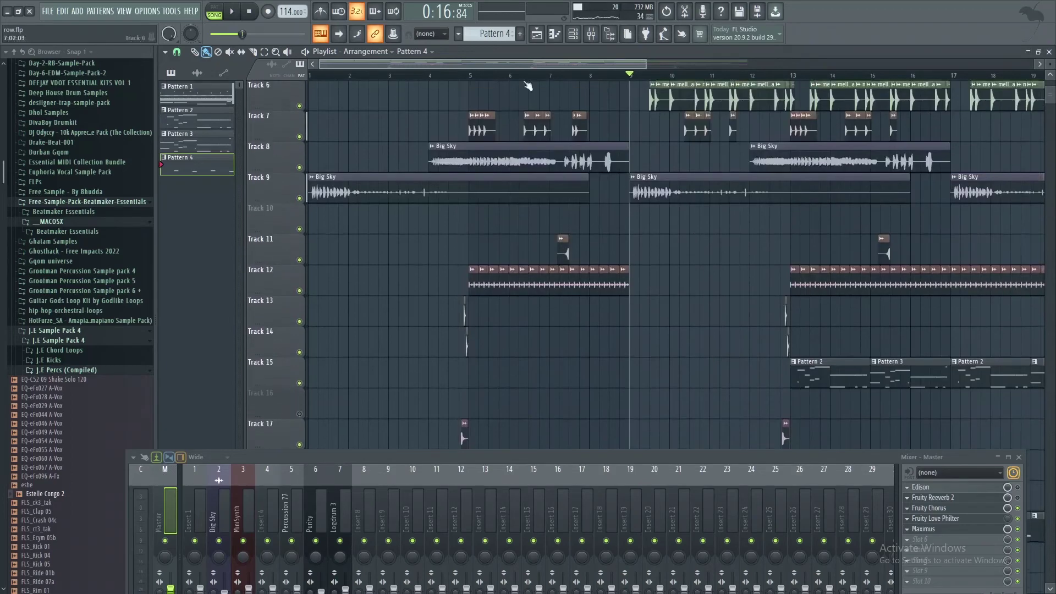
Play the arrangement and examine its layers with the whole song length zoomed into view.
{"action": "left_click", "coordinate": [236, 13]}
{"action": "scroll", "coordinate": [656, 195], "scroll_direction": "up", "scroll_amount": 5}
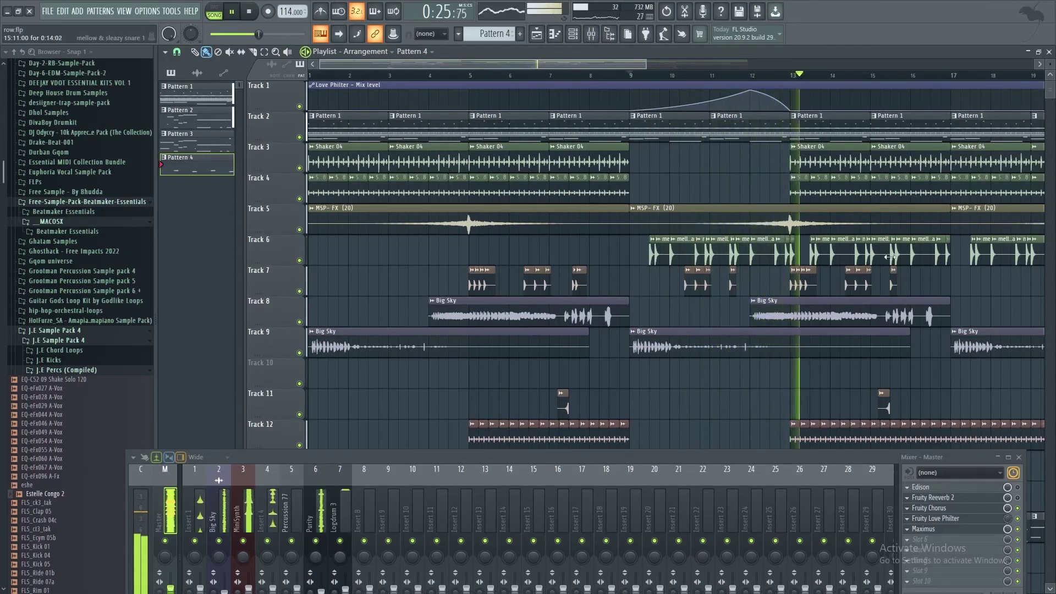
{"action": "scroll", "coordinate": [880, 297], "scroll_direction": "down", "scroll_amount": 8}
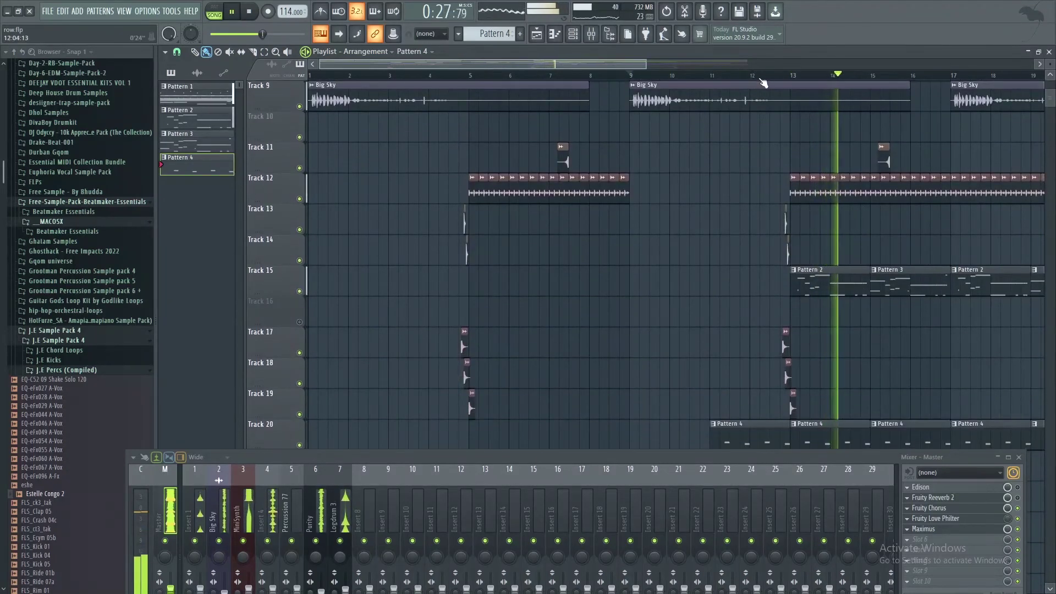
{"action": "scroll", "coordinate": [768, 83], "scroll_direction": "down", "scroll_amount": 6}
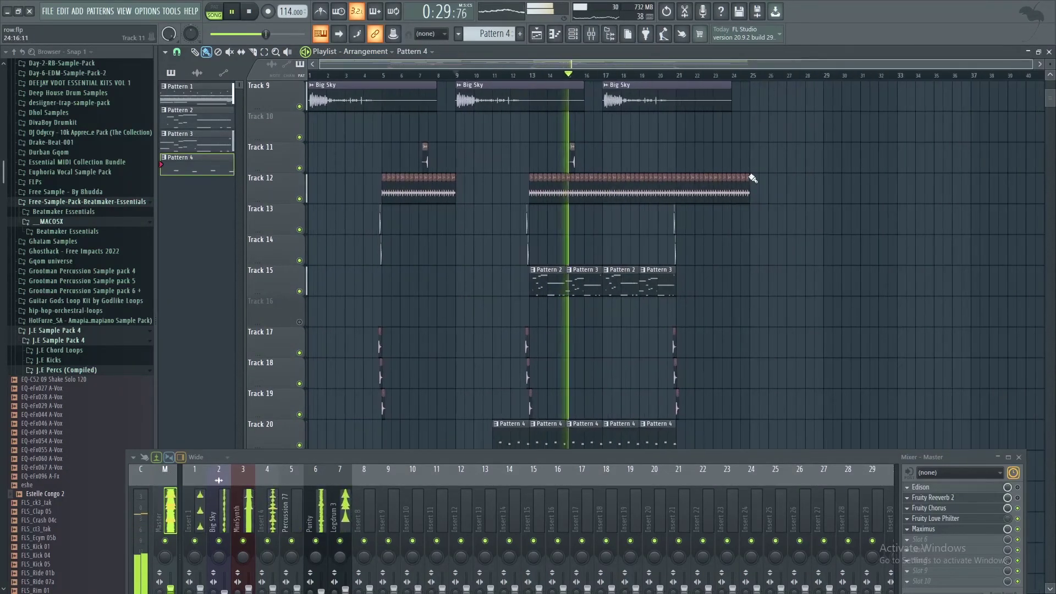
{"action": "scroll", "coordinate": [752, 305], "scroll_direction": "down", "scroll_amount": 4}
{"action": "scroll", "coordinate": [684, 236], "scroll_direction": "up", "scroll_amount": 3}
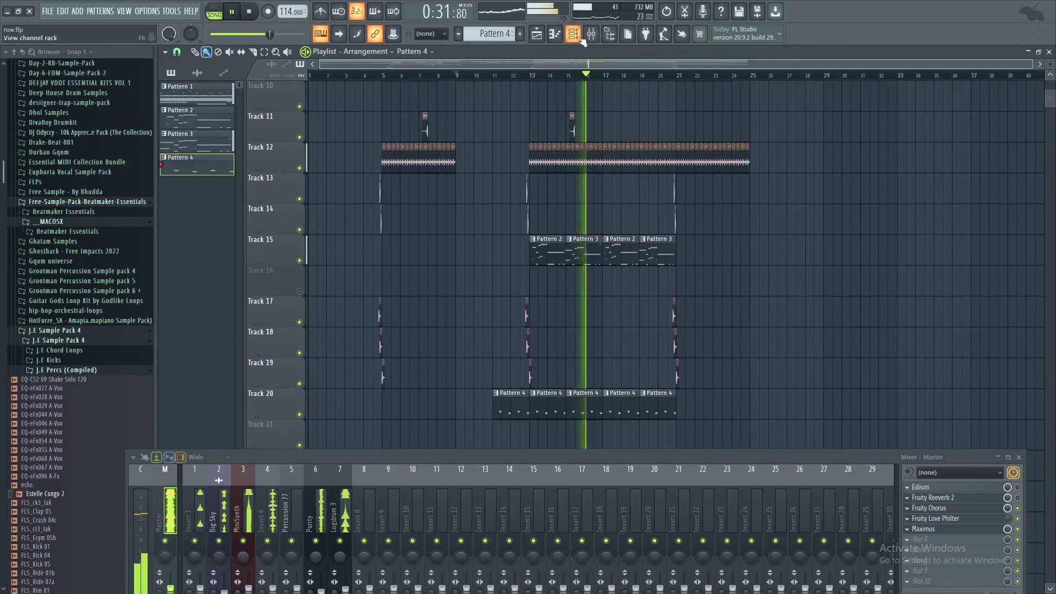
Check the channel rack during playback and review the full arrangement's tracks through to the end of the song.
{"action": "left_click", "coordinate": [579, 39]}
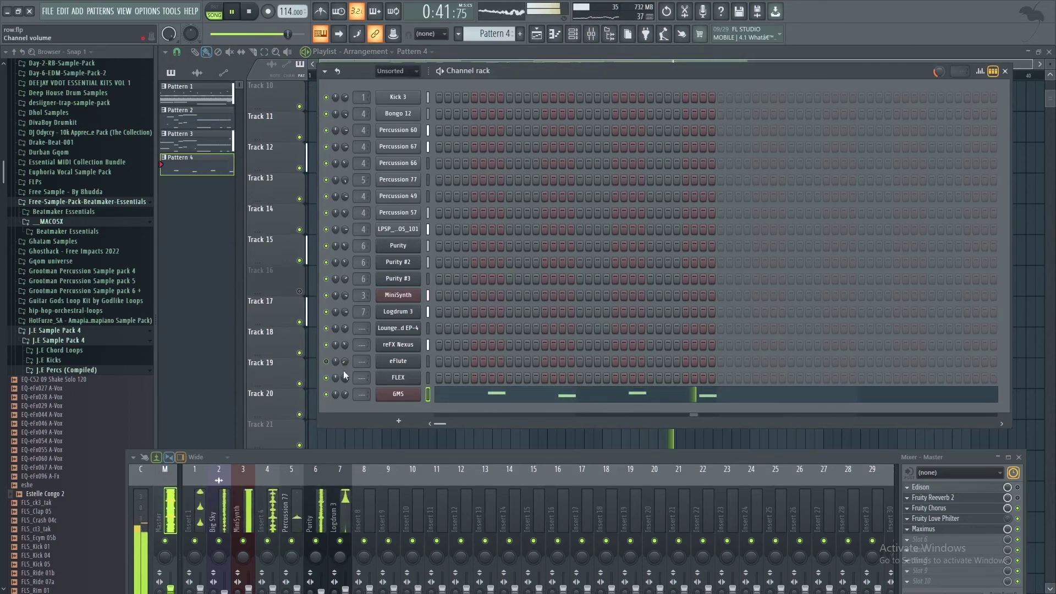
{"action": "left_click", "coordinate": [544, 35]}
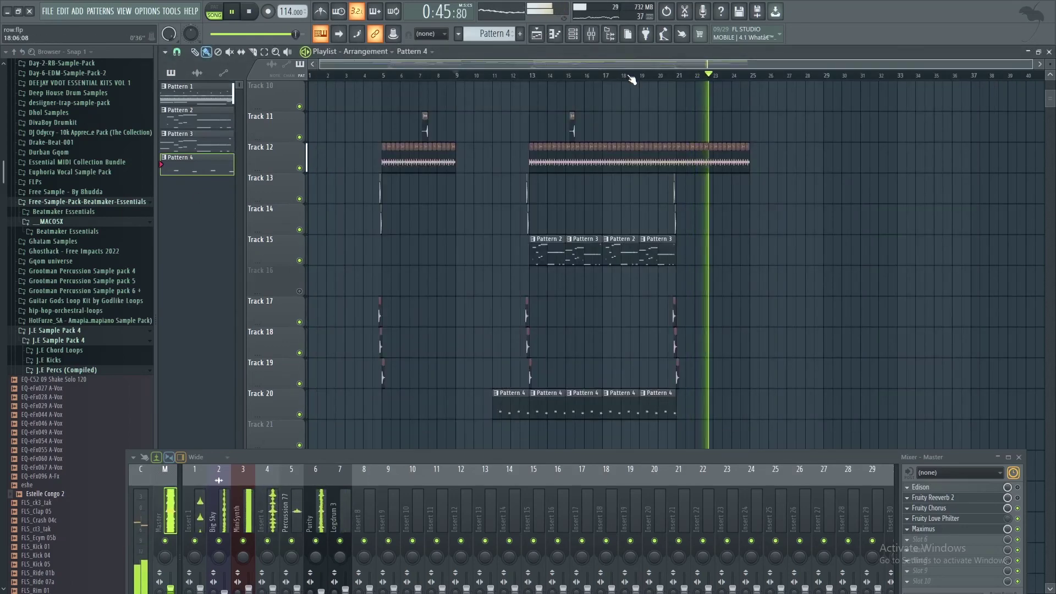
{"action": "scroll", "coordinate": [777, 296], "scroll_direction": "up", "scroll_amount": 5}
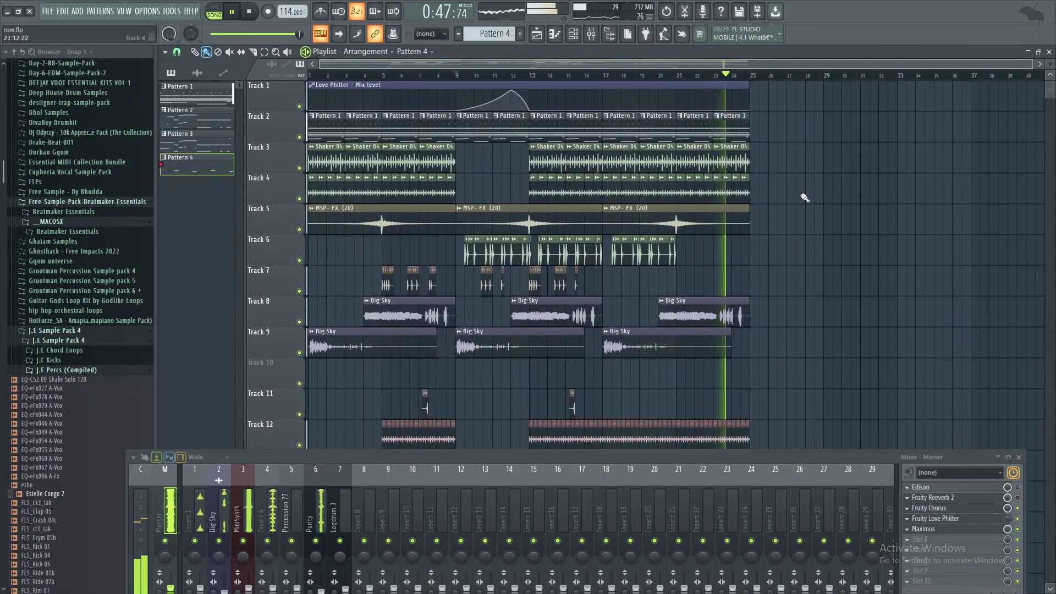
{"action": "scroll", "coordinate": [660, 253], "scroll_direction": "down", "scroll_amount": 6}
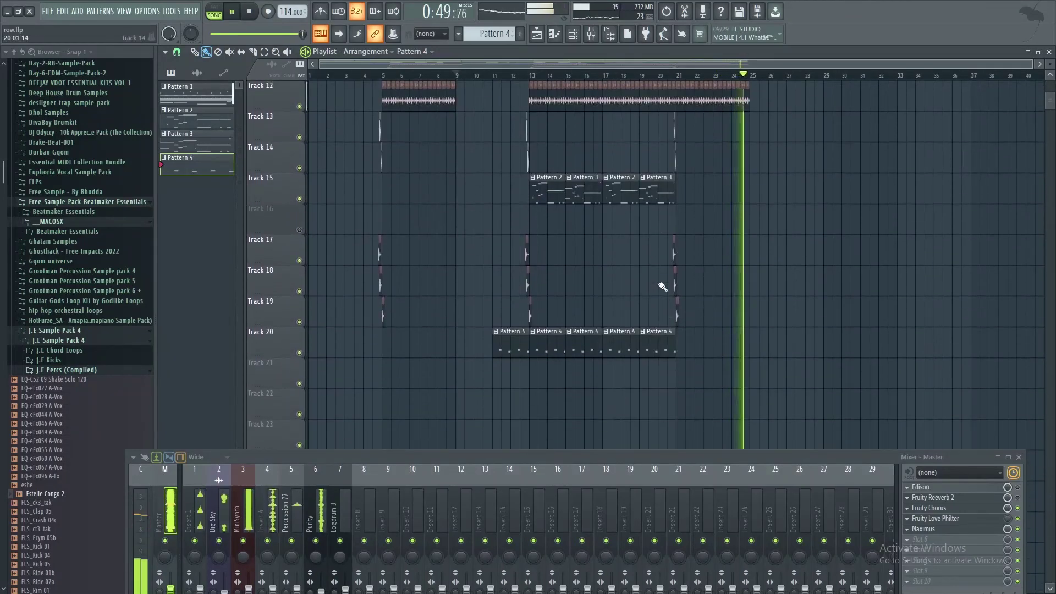
{"action": "scroll", "coordinate": [660, 253], "scroll_direction": "up", "scroll_amount": 2}
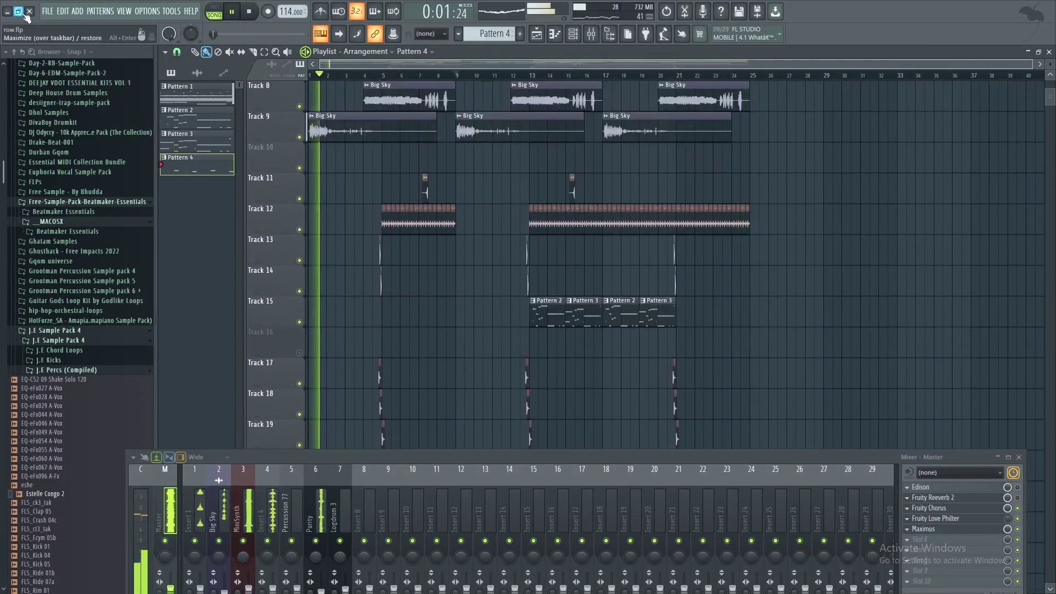